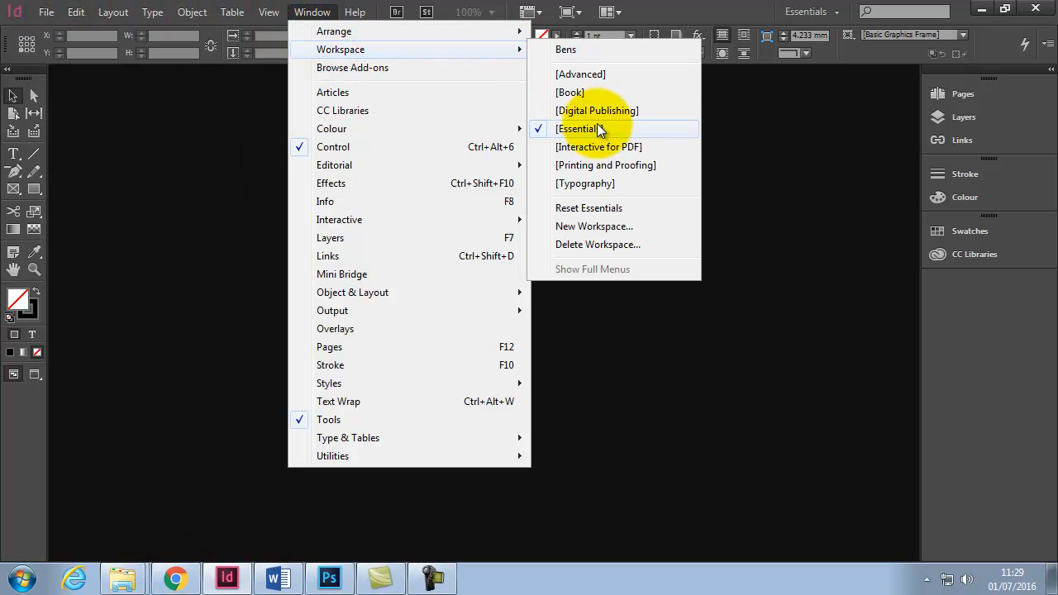
- Switch the workspace to Typography and reset it
{"action": "left_click", "coordinate": [600, 183]}
{"action": "left_click", "coordinate": [323, 13]}
{"action": "mouse_move", "coordinate": [359, 50]}
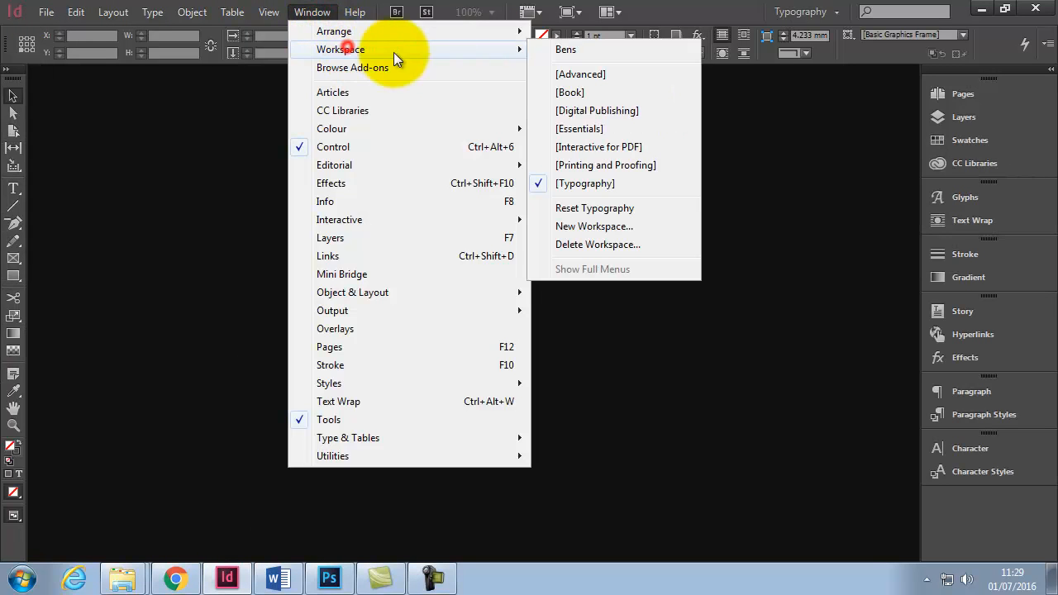
{"action": "left_click", "coordinate": [622, 209]}
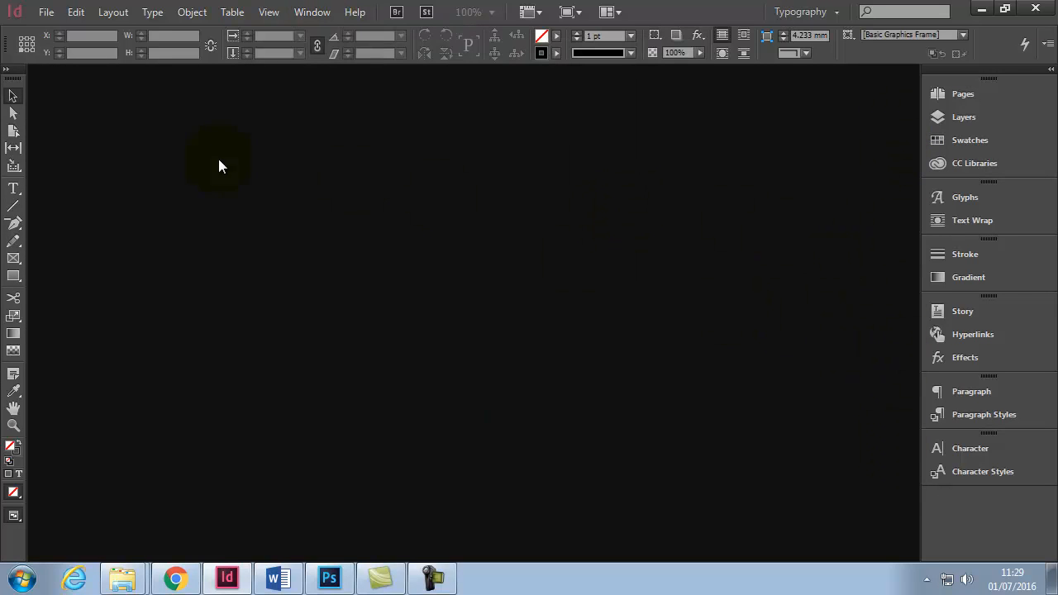
- Open the document zine ACA 2.indd from the Zine folder
{"action": "left_click", "coordinate": [46, 12]}
{"action": "left_click", "coordinate": [70, 47]}
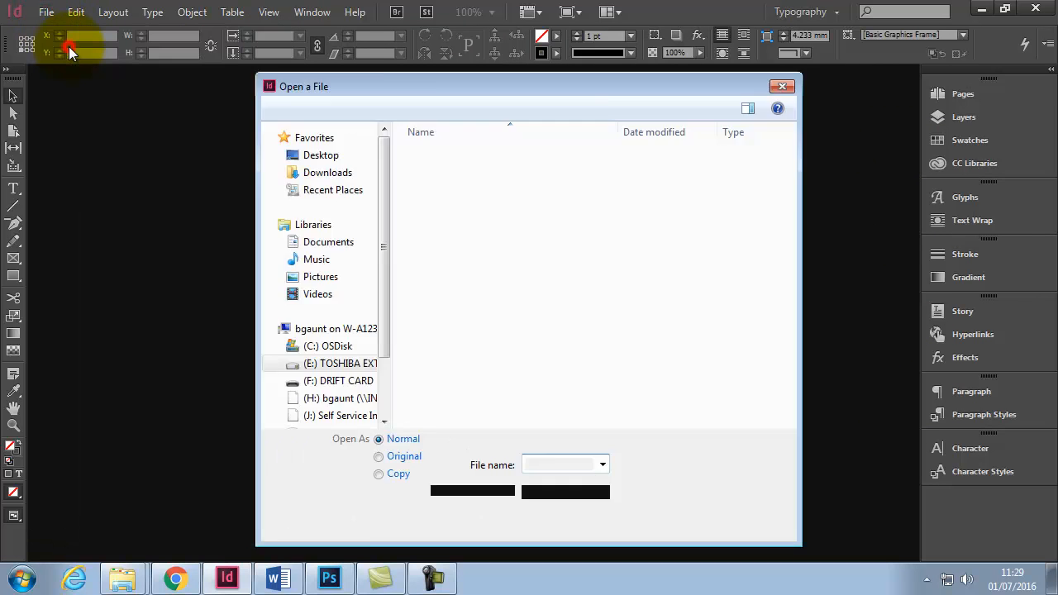
{"action": "left_click", "coordinate": [608, 234]}
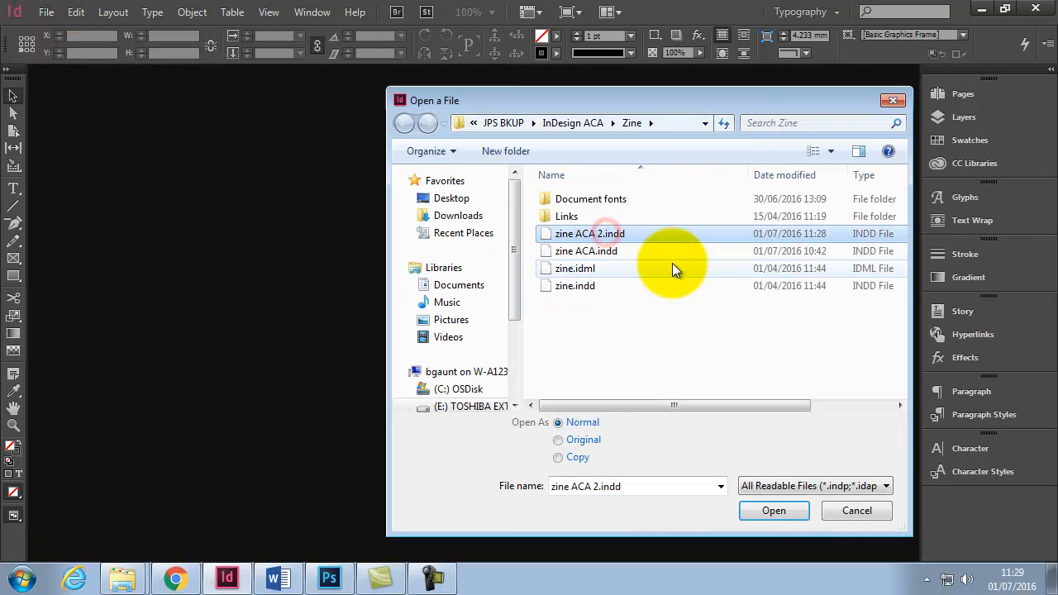
{"action": "left_click", "coordinate": [775, 510]}
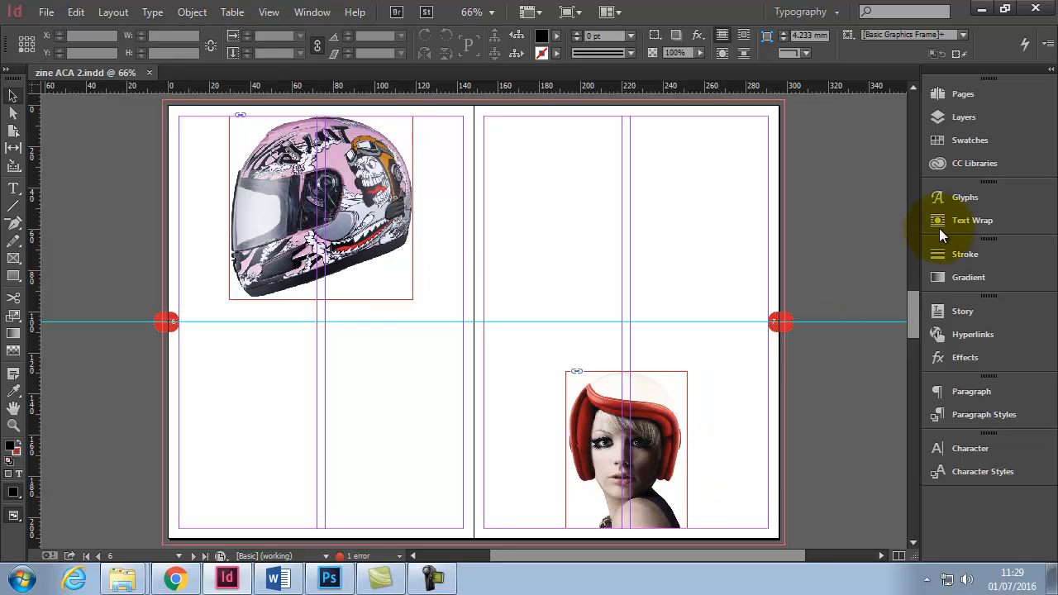
- Show the Layers panel and load Helmet Hair.docx from the Links folder for placing, without replacing the selected item
{"action": "left_click", "coordinate": [966, 116]}
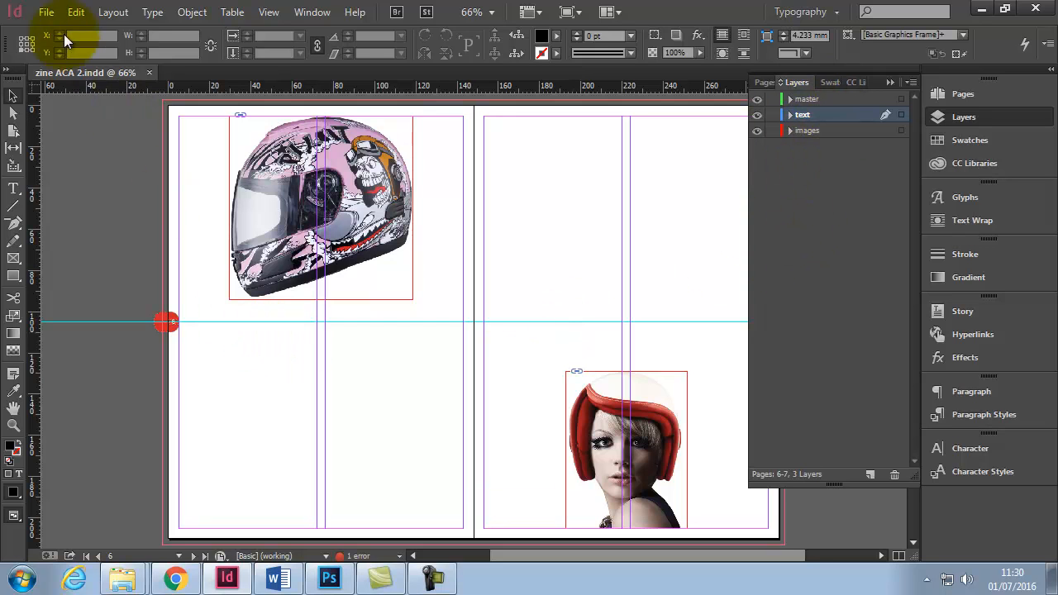
{"action": "left_click", "coordinate": [48, 12]}
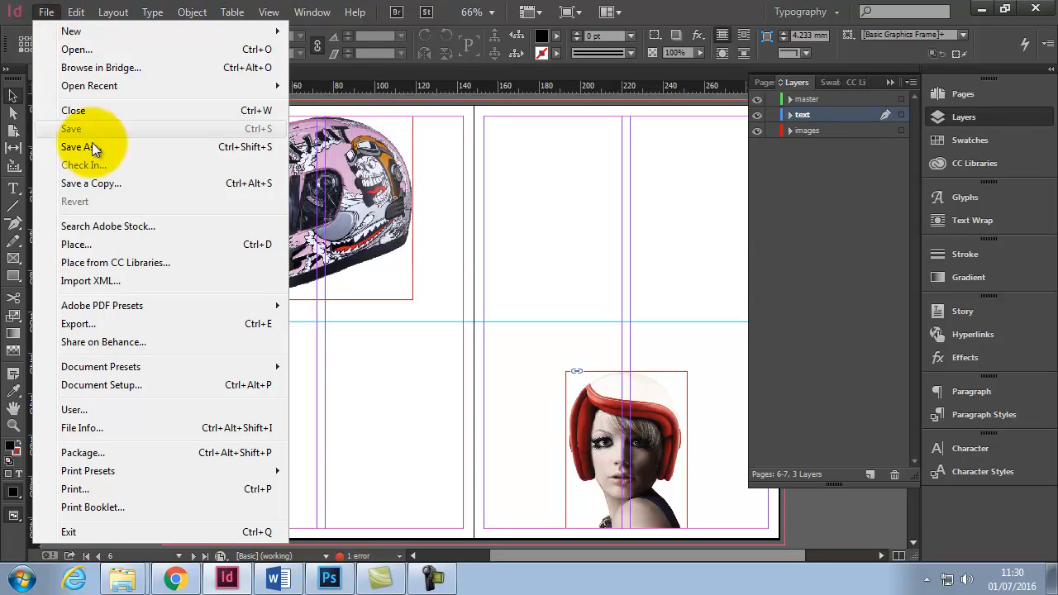
{"action": "left_click", "coordinate": [96, 242]}
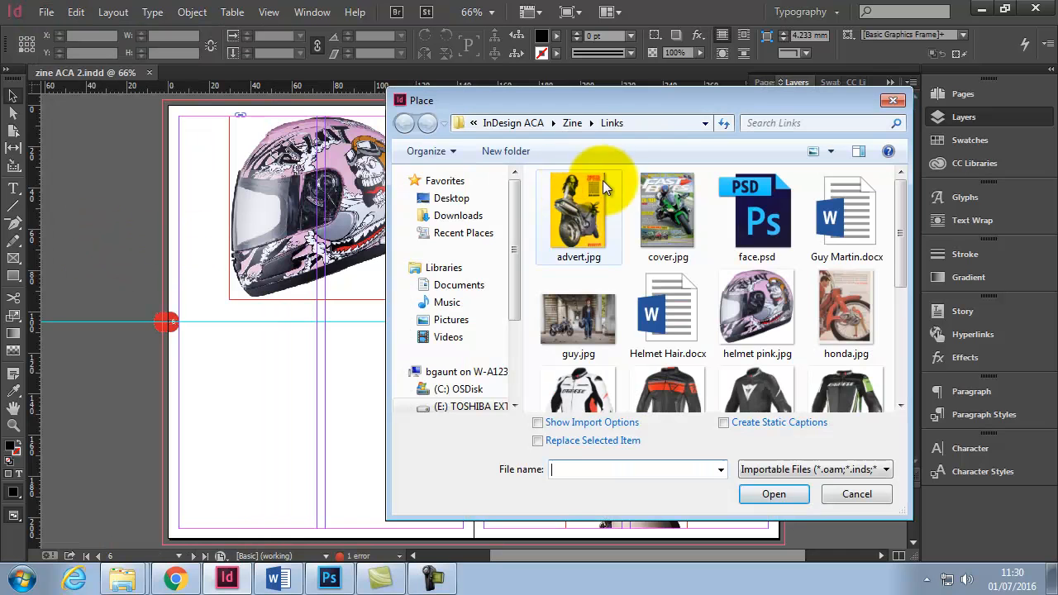
{"action": "left_click", "coordinate": [575, 124]}
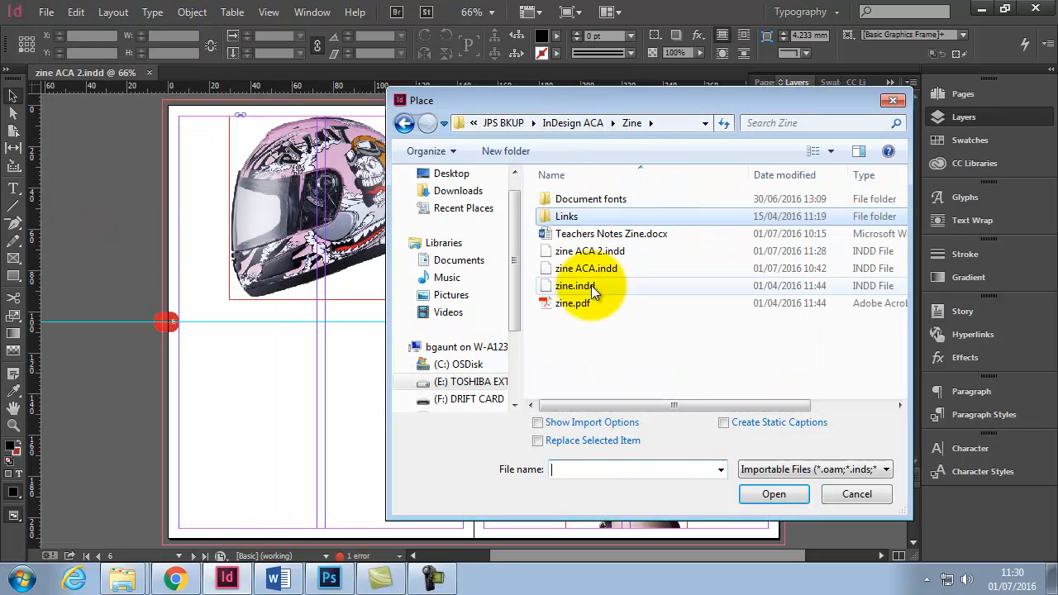
{"action": "double_click", "coordinate": [552, 217]}
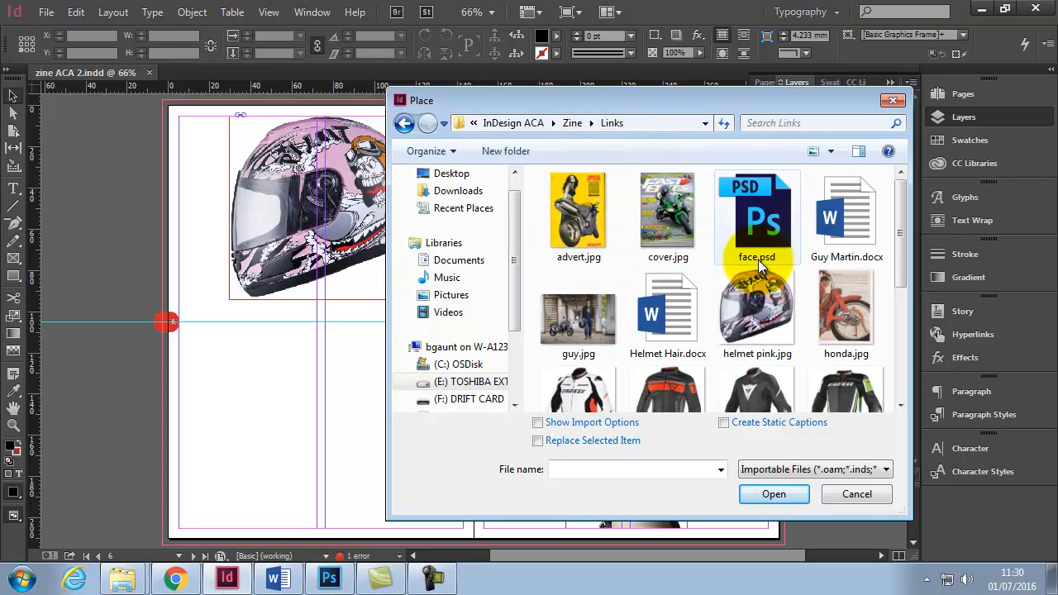
{"action": "left_click", "coordinate": [679, 333]}
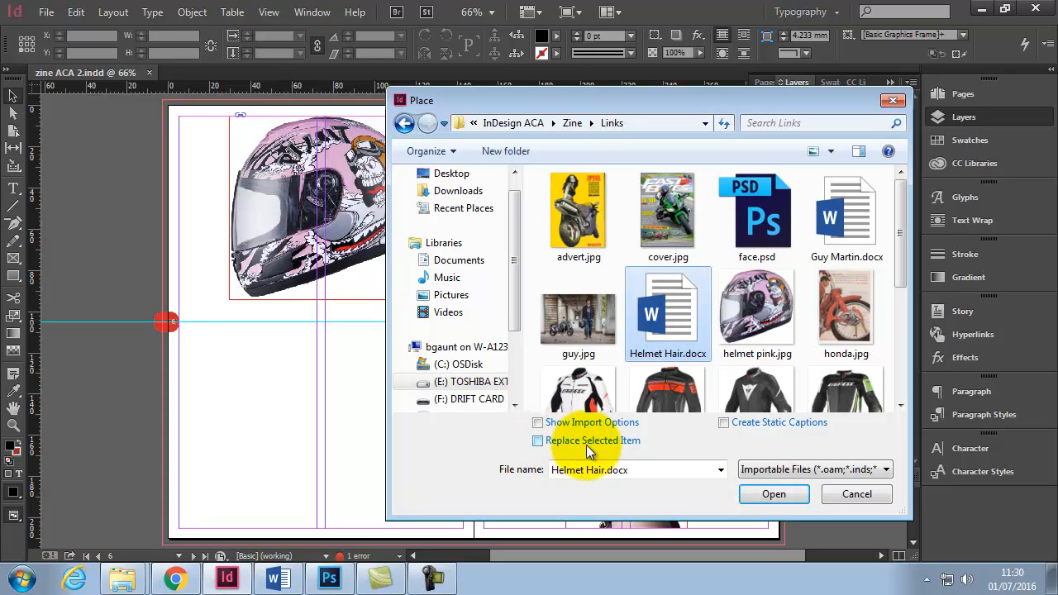
{"action": "left_click", "coordinate": [539, 442]}
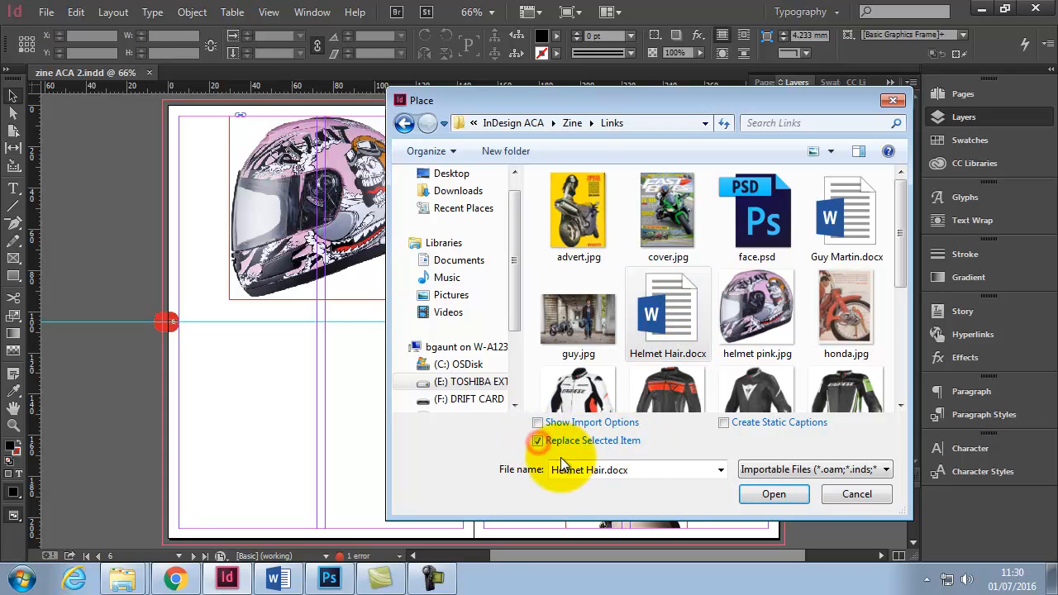
{"action": "left_click", "coordinate": [539, 442]}
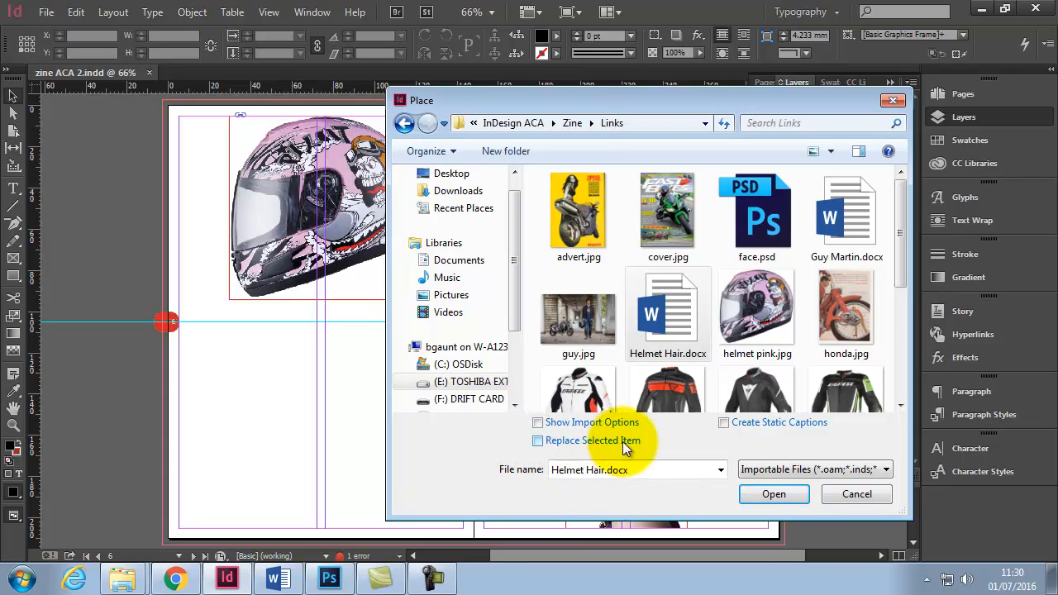
{"action": "left_click", "coordinate": [773, 498]}
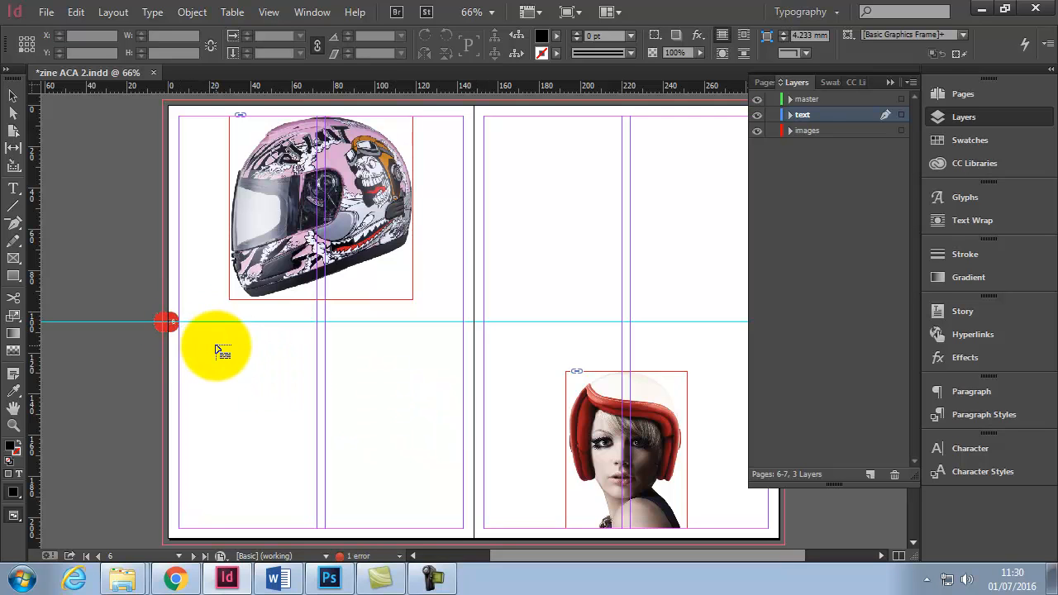
{"action": "left_click_drag", "start_coordinate": [180, 323], "coordinate": [532, 438]}
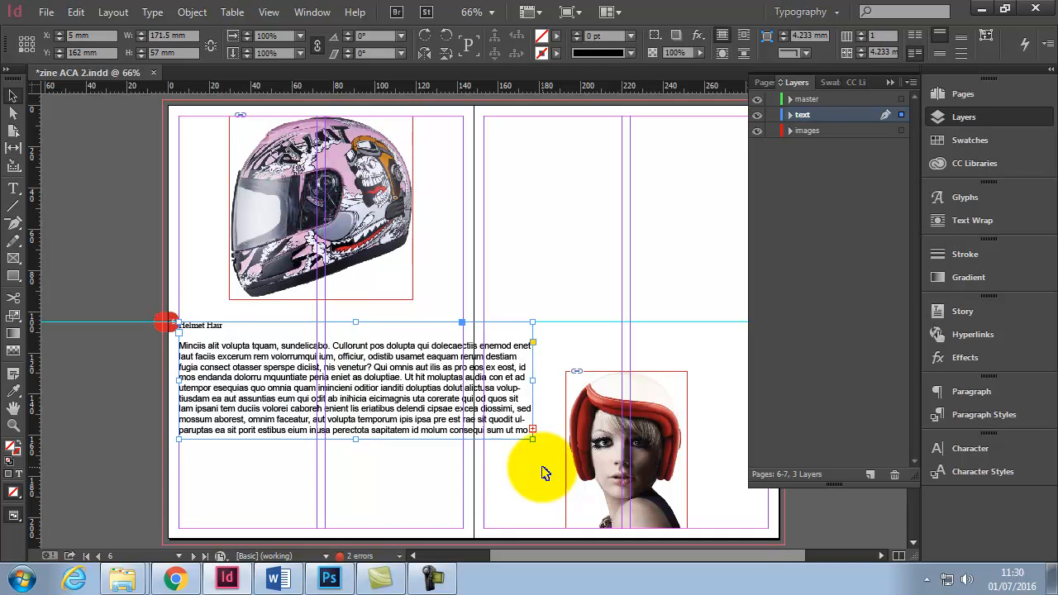
{"action": "key", "text": "ctrl+z"}
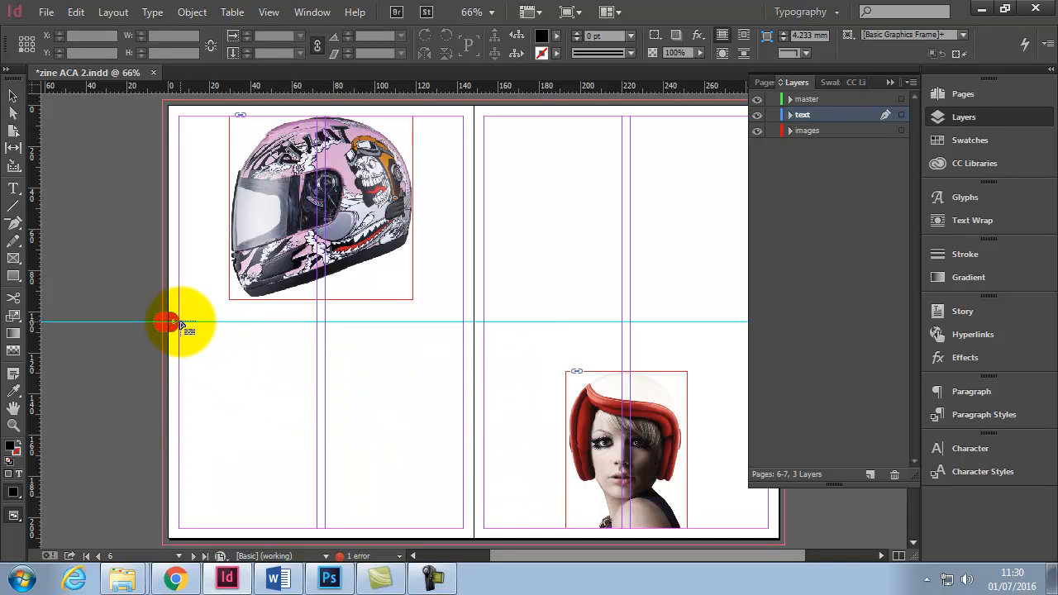
{"action": "left_click_drag", "start_coordinate": [181, 324], "coordinate": [317, 528]}
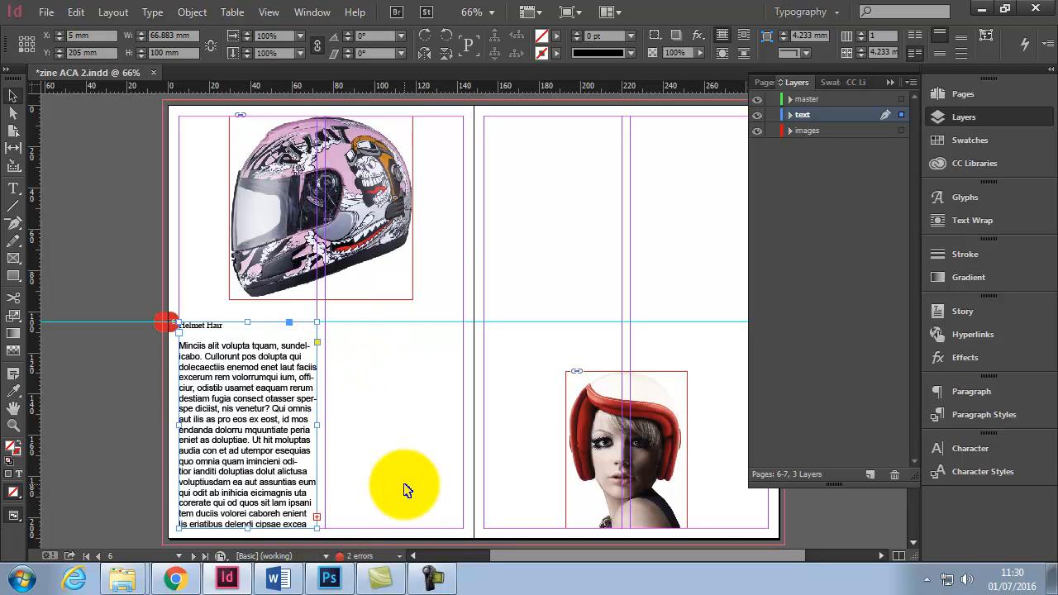
{"action": "left_click", "coordinate": [317, 517]}
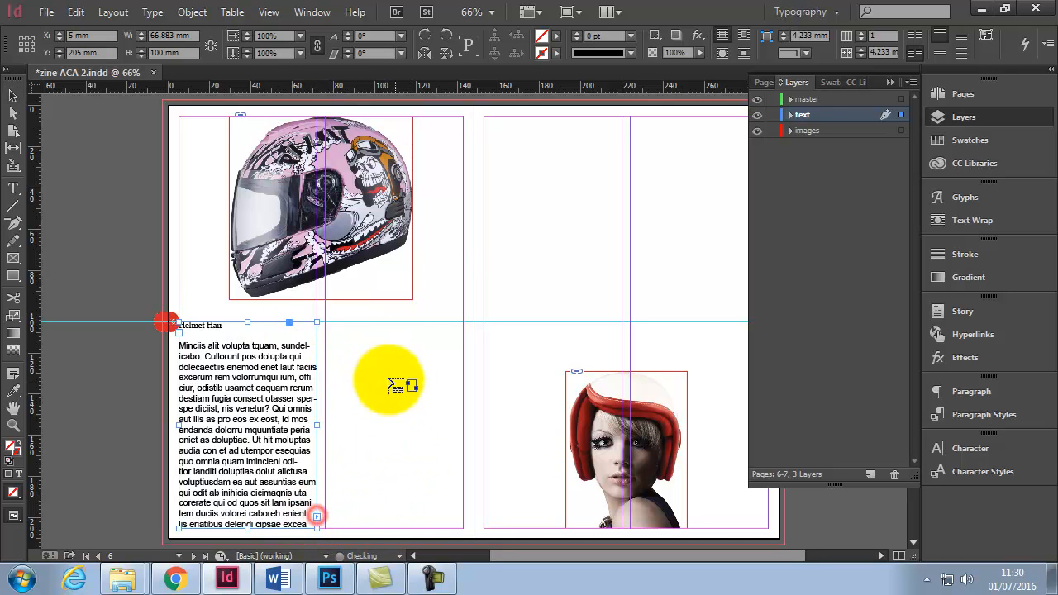
{"action": "left_click_drag", "start_coordinate": [326, 322], "coordinate": [463, 530]}
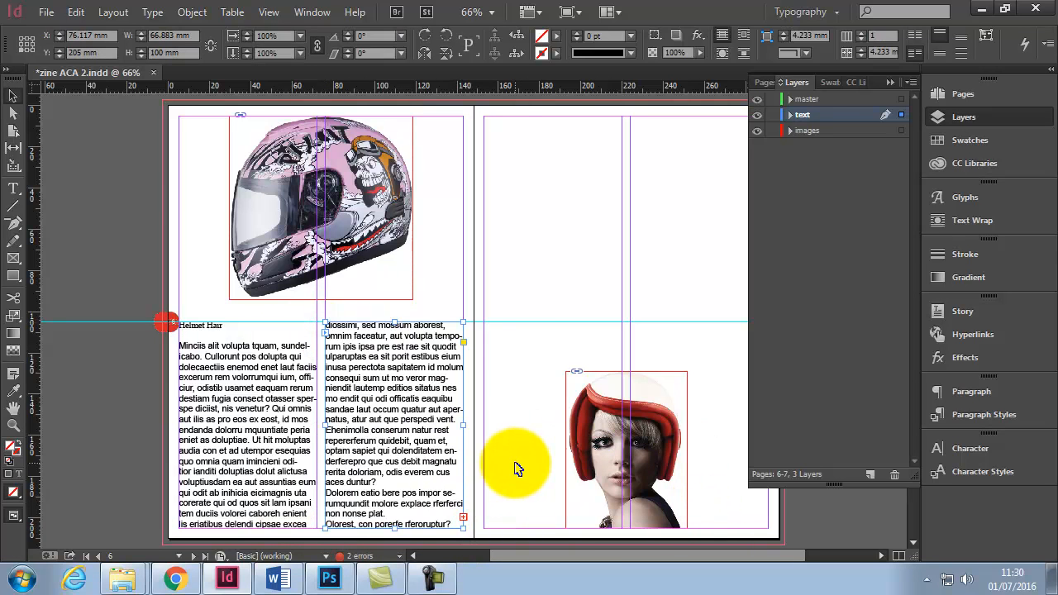
{"action": "key", "text": "ctrl+z"}
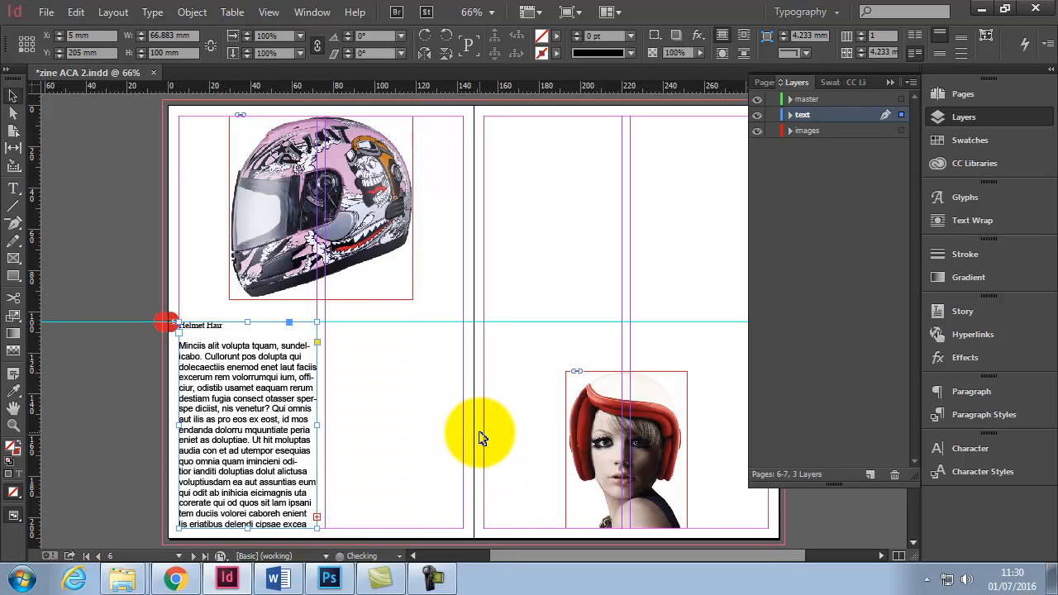
{"action": "key", "text": "ctrl+z"}
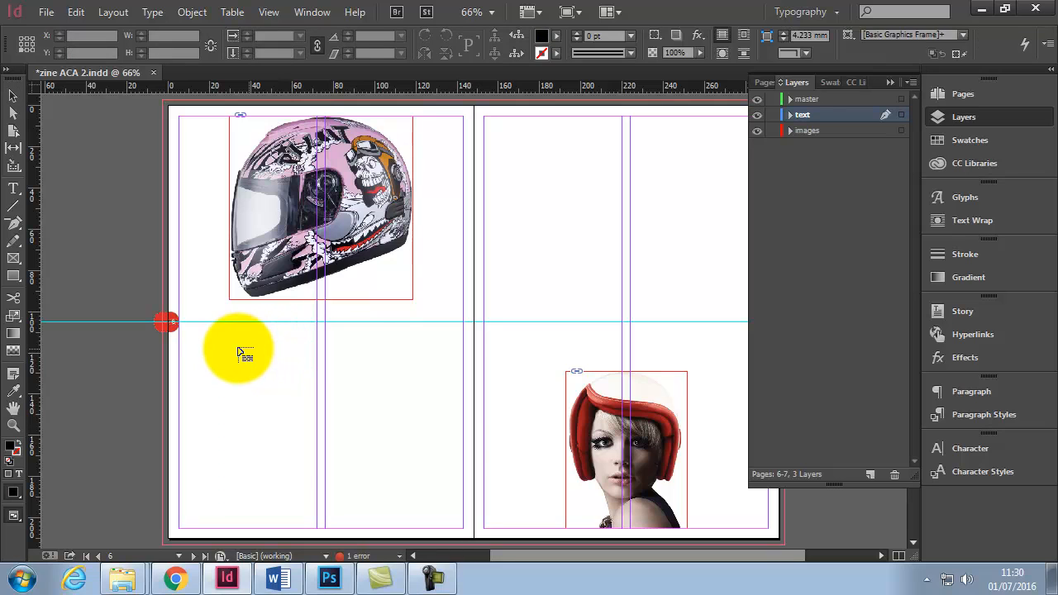
{"action": "left_click", "coordinate": [183, 327], "text": "shift"}
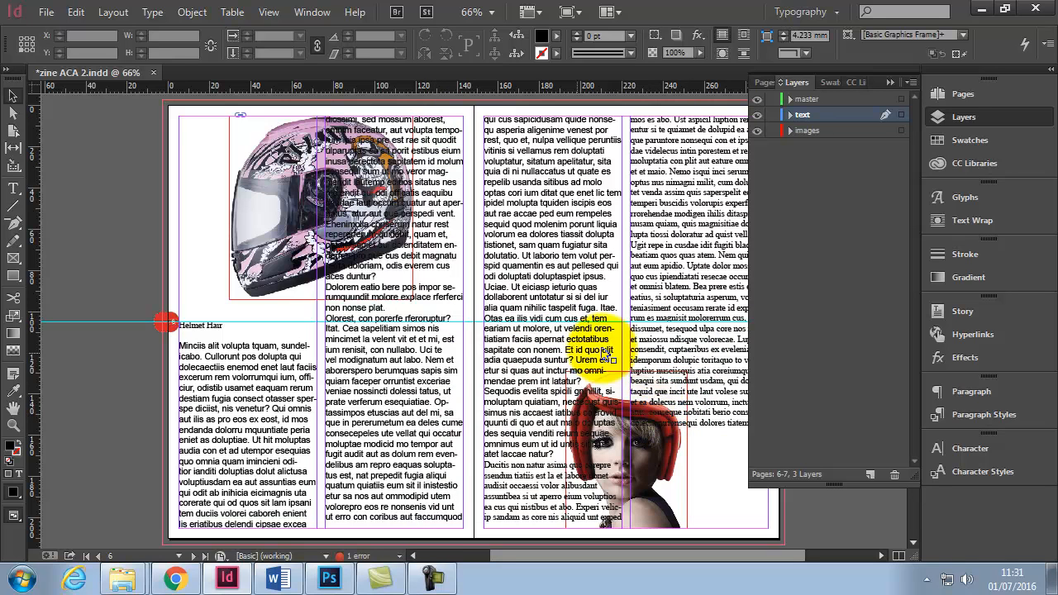
{"action": "left_click_drag", "start_coordinate": [395, 114], "coordinate": [382, 323]}
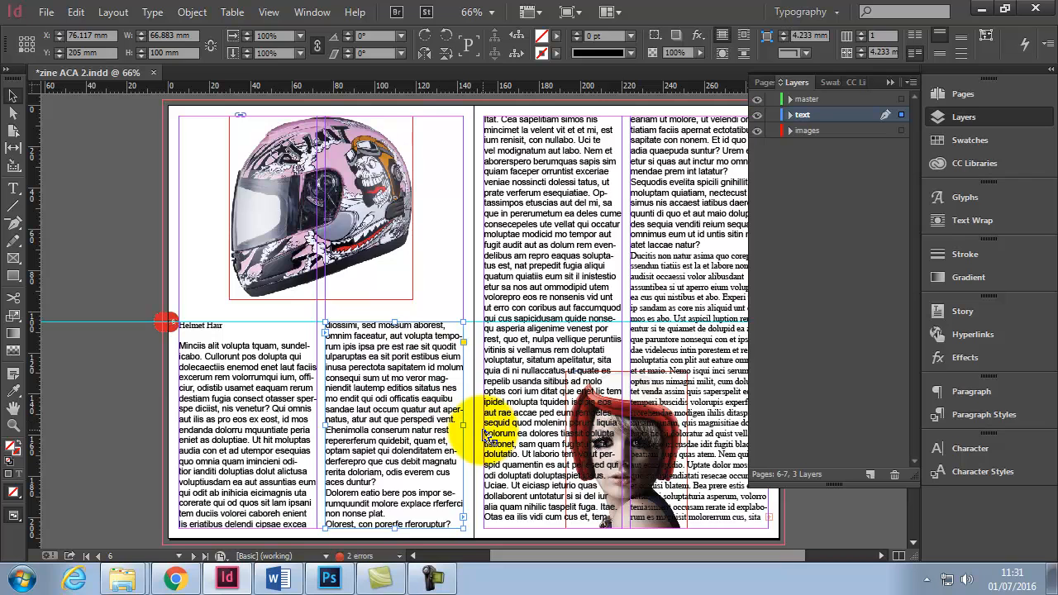
{"action": "key", "text": "ctrl+z"}
{"action": "key", "text": "ctrl+z"}
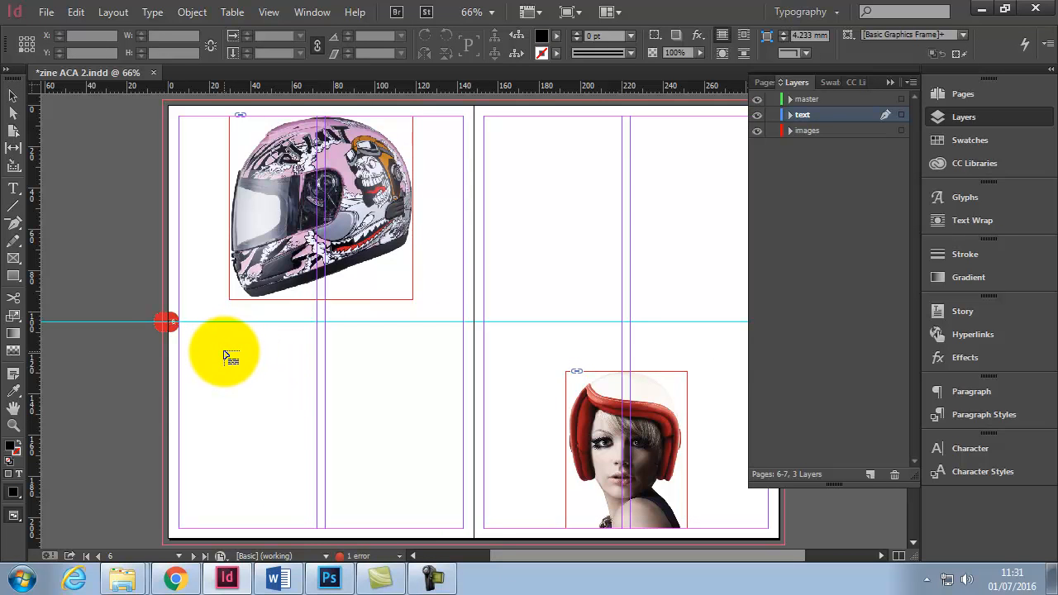
- Flow the Helmet Hair story into the four columns, starting below the guide on the left page and at the top of the right page
{"action": "left_click", "coordinate": [180, 326]}
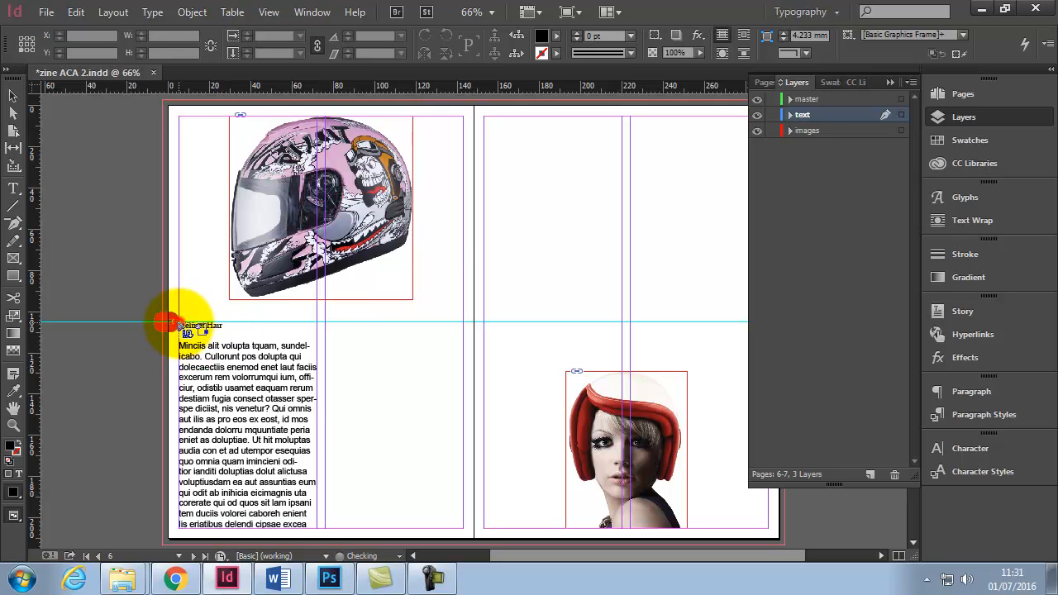
{"action": "left_click", "coordinate": [328, 326]}
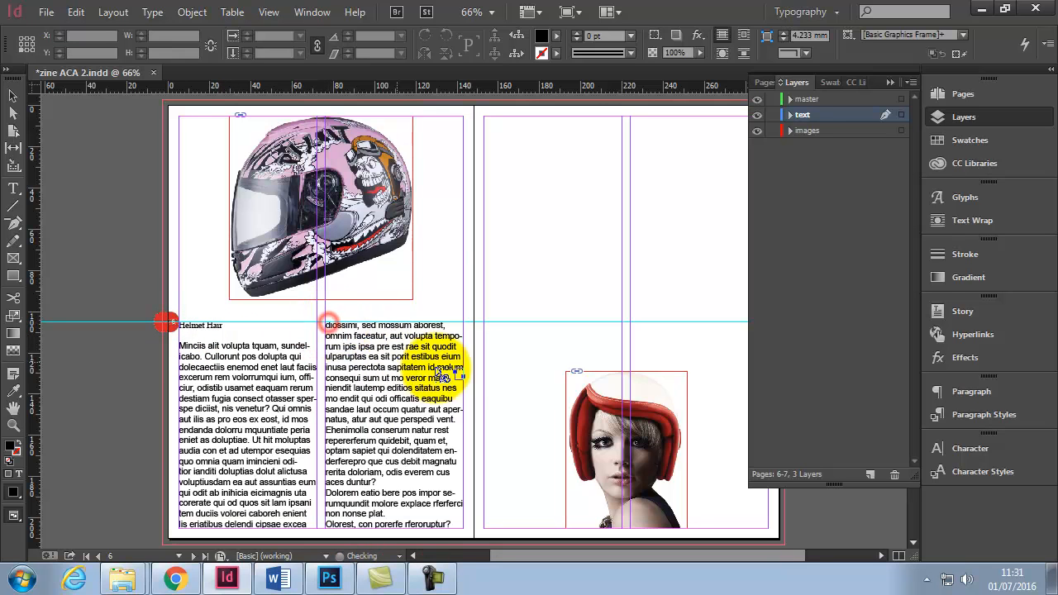
{"action": "left_click", "coordinate": [487, 120]}
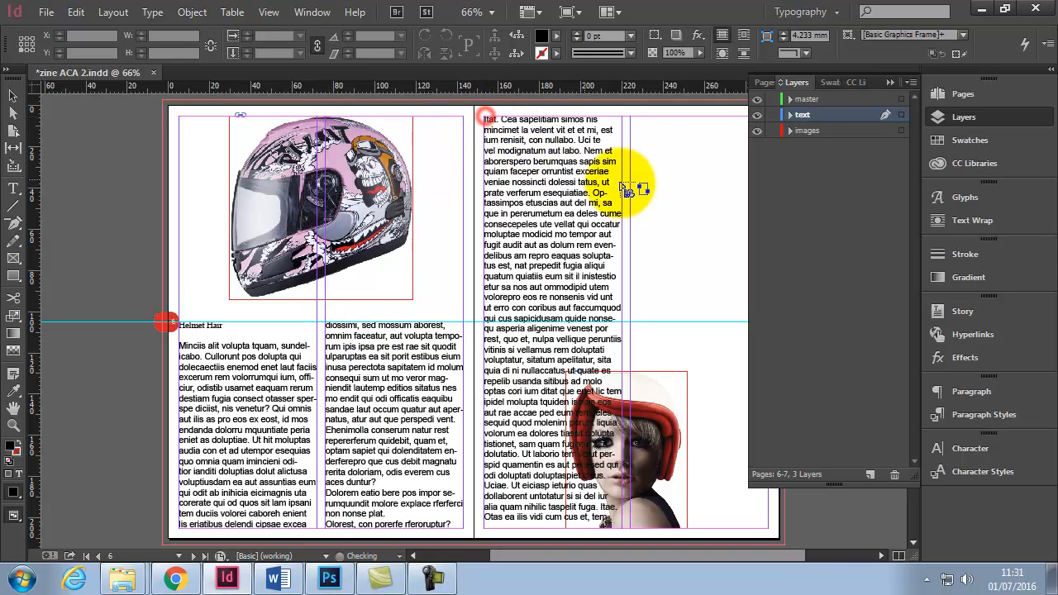
{"action": "left_click", "coordinate": [633, 120]}
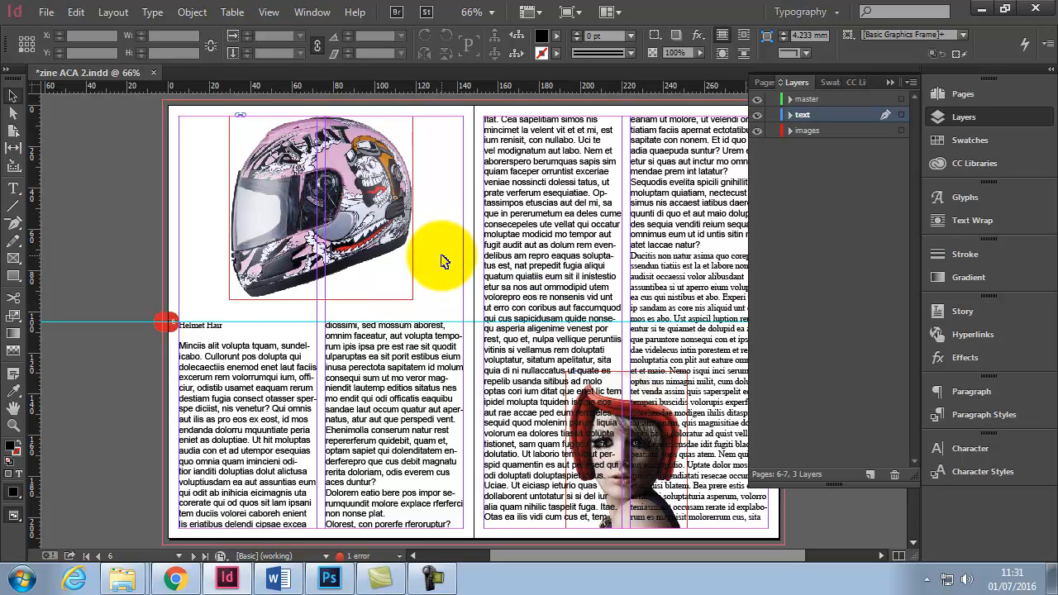
- Select a word, a line and then a whole paragraph of the story text in the left page's columns
{"action": "mouse_move", "coordinate": [667, 556]}
{"action": "left_mouse_down"}
{"action": "mouse_move", "coordinate": [708, 554]}
{"action": "mouse_move", "coordinate": [695, 555]}
{"action": "left_mouse_up"}
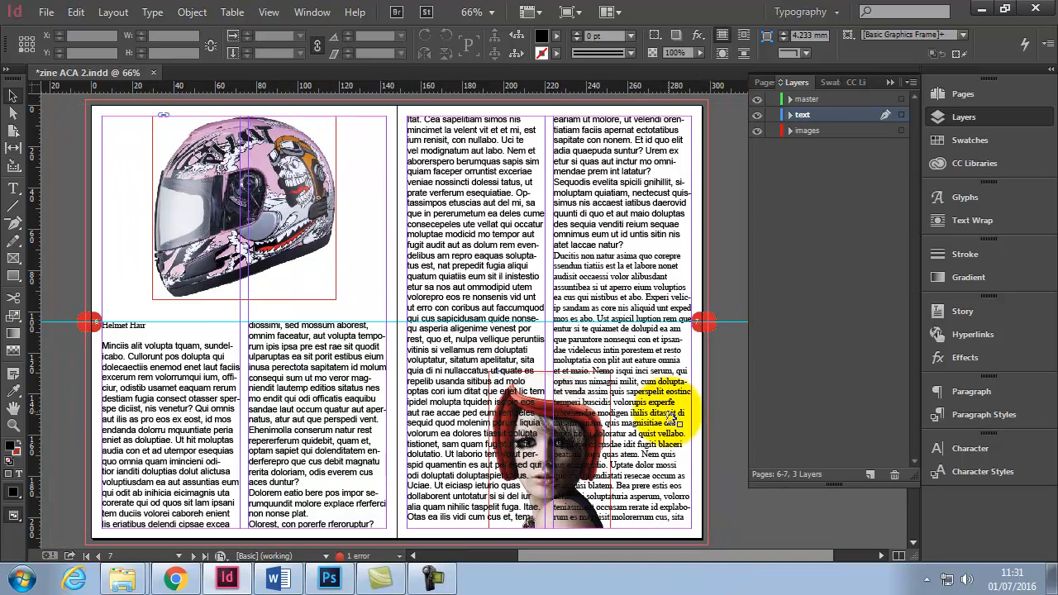
{"action": "left_click", "coordinate": [213, 410]}
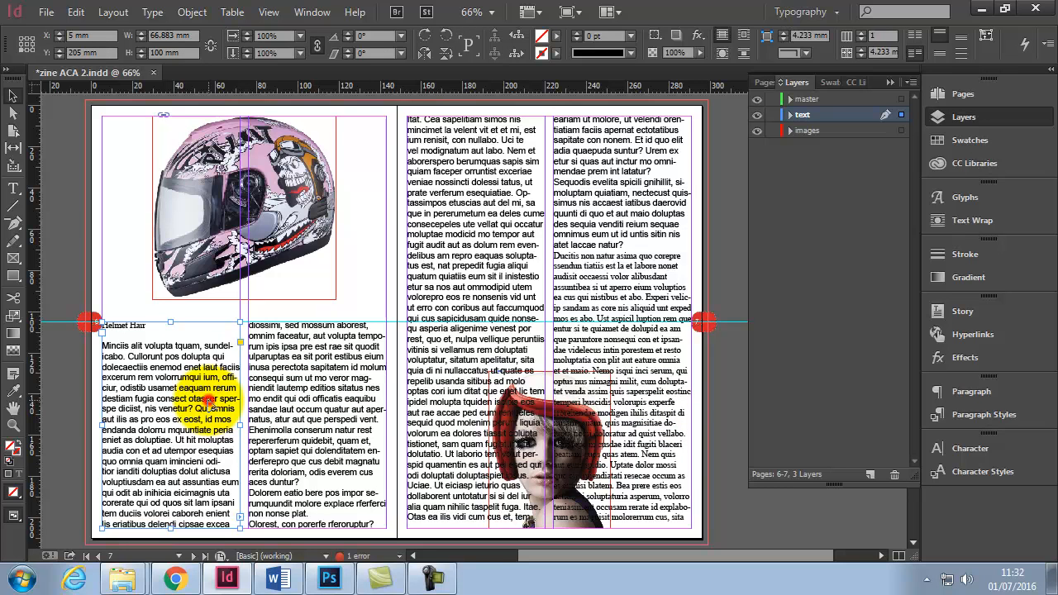
{"action": "double_click", "coordinate": [210, 401]}
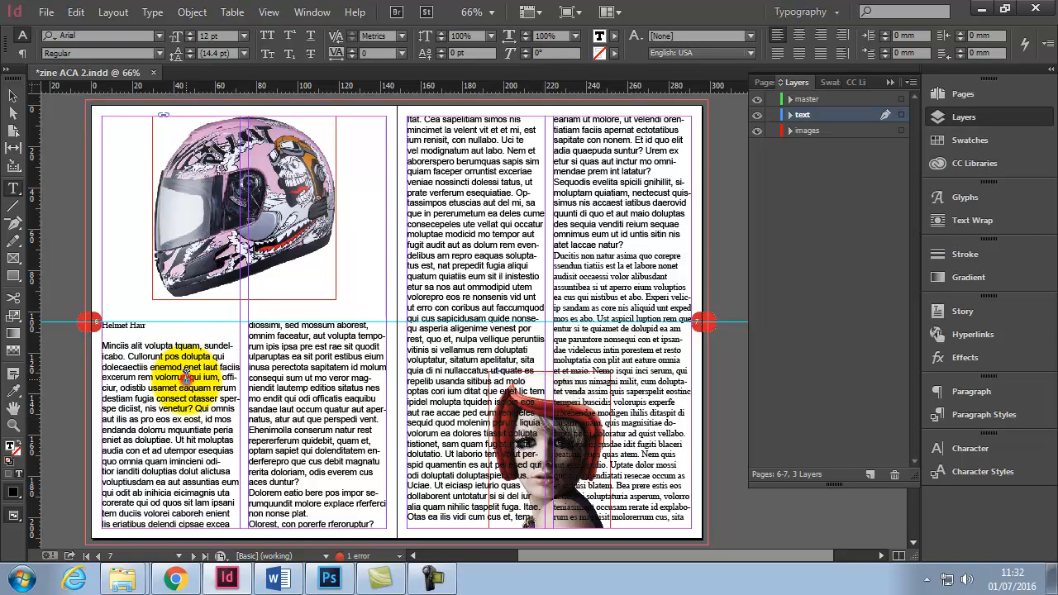
{"action": "triple_click", "coordinate": [185, 376]}
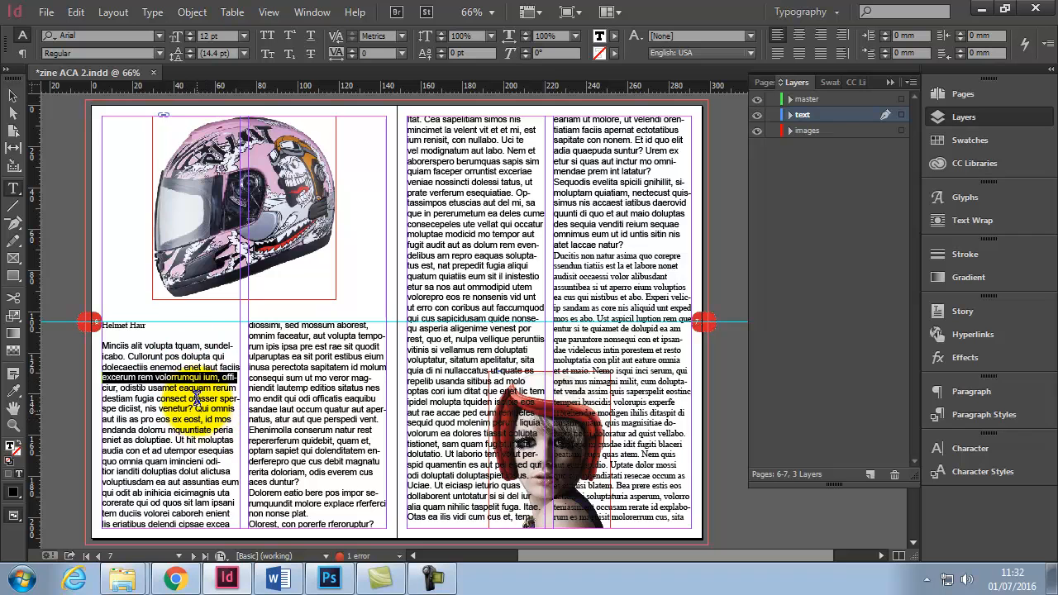
{"action": "left_click", "coordinate": [197, 388]}
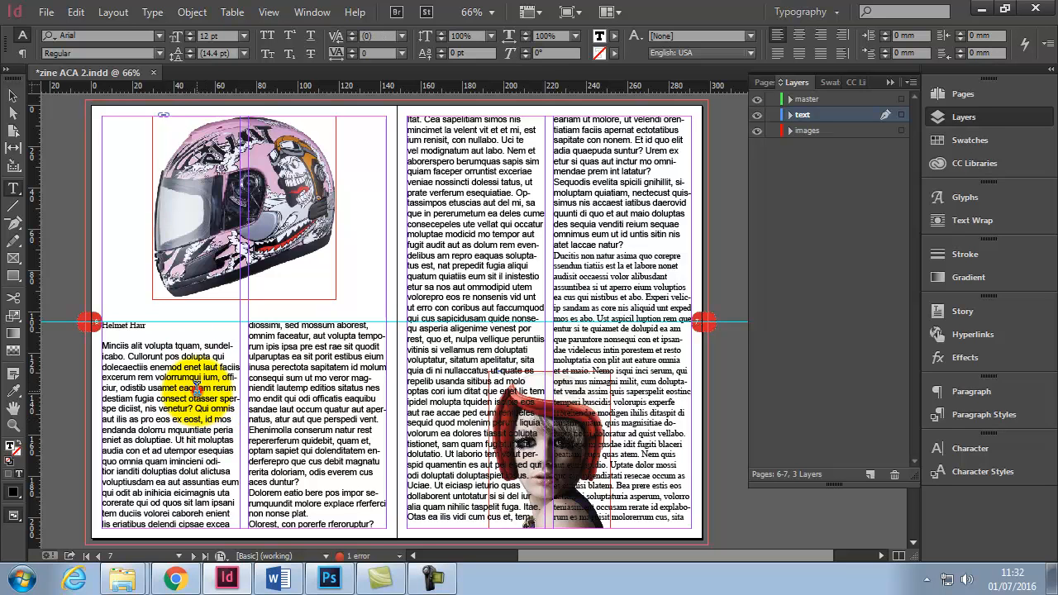
{"action": "triple_click", "coordinate": [196, 388]}
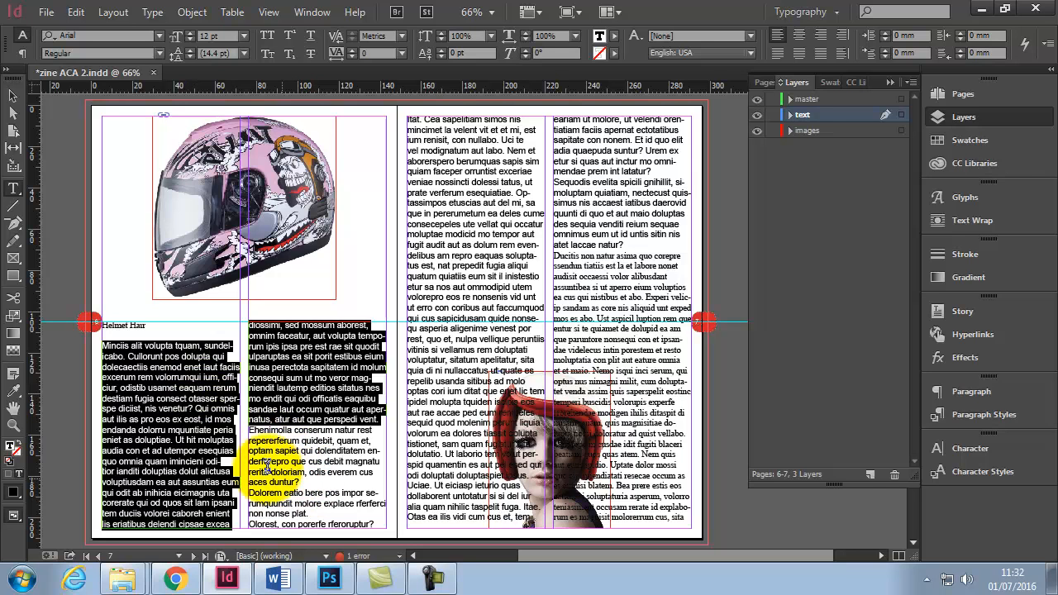
{"action": "left_click", "coordinate": [311, 444]}
{"action": "triple_click", "coordinate": [307, 446]}
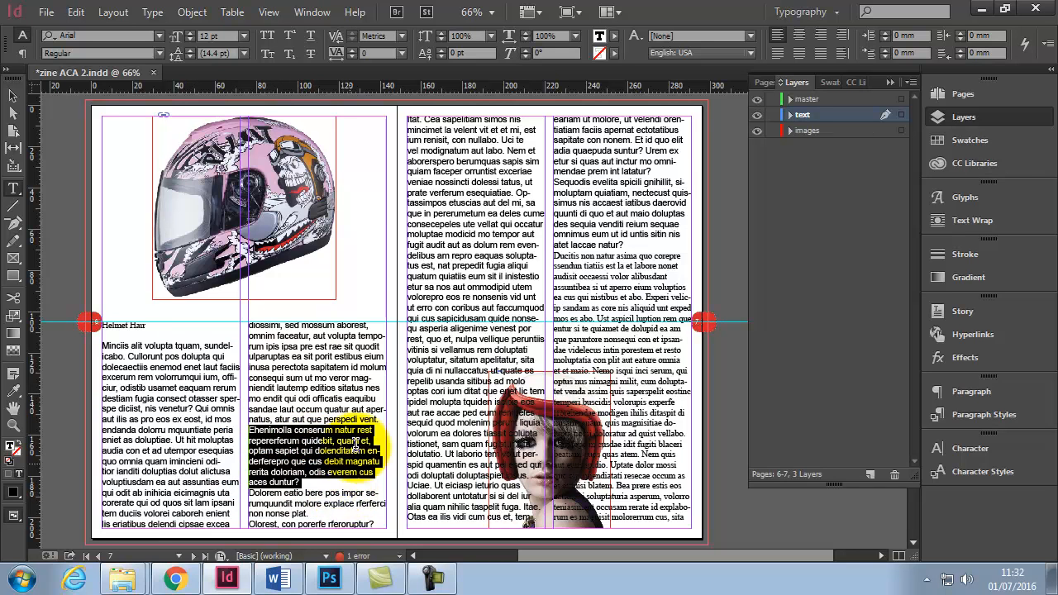
- Extend the text selection in the left column to the whole Helmet Hair story by clicking repeatedly
{"action": "left_click", "coordinate": [305, 375]}
{"action": "triple_click", "coordinate": [190, 389]}
{"action": "left_click", "coordinate": [190, 388]}
{"action": "left_click", "coordinate": [190, 389]}
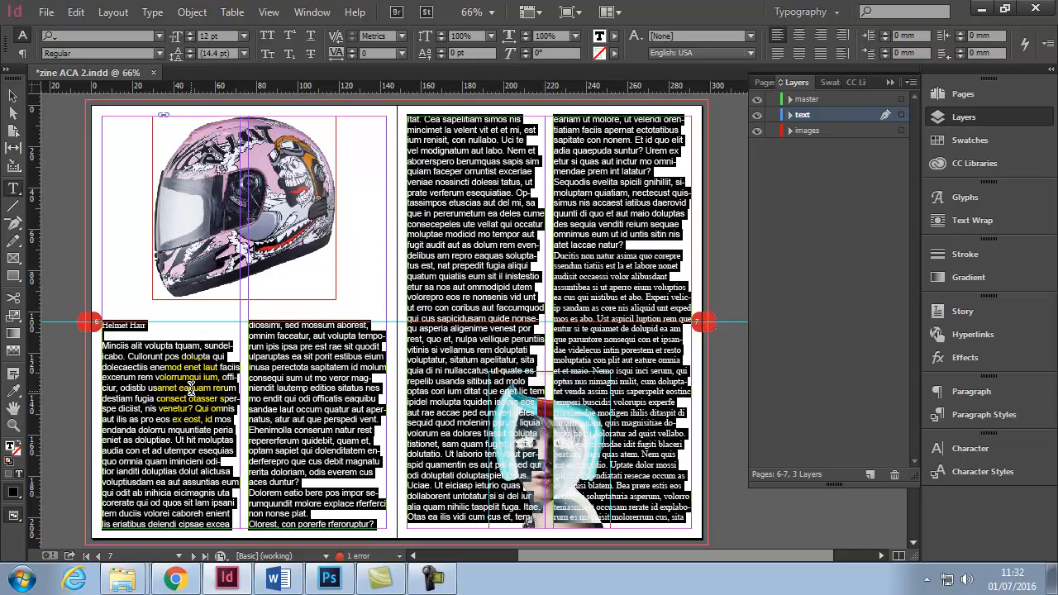
- Deselect the text and select all of the story's text with Select All
{"action": "left_click", "coordinate": [201, 374]}
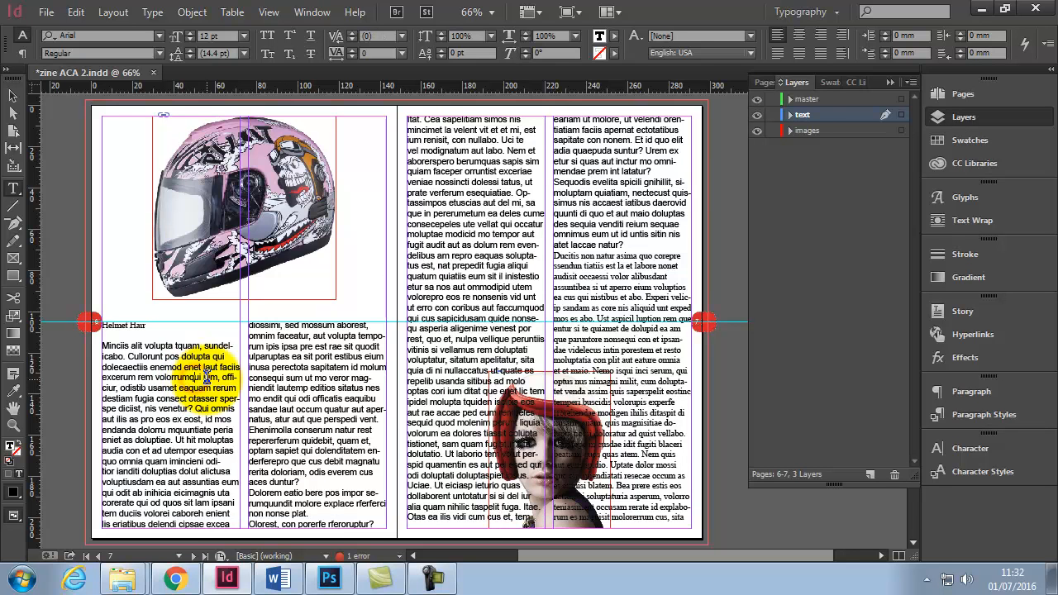
{"action": "left_click", "coordinate": [76, 13]}
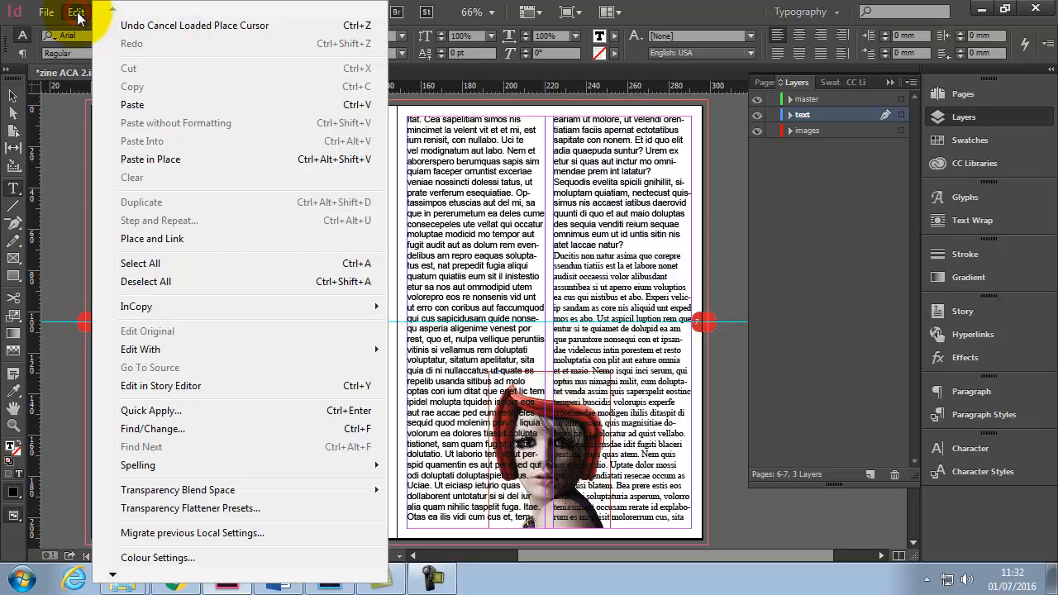
{"action": "left_click", "coordinate": [142, 265]}
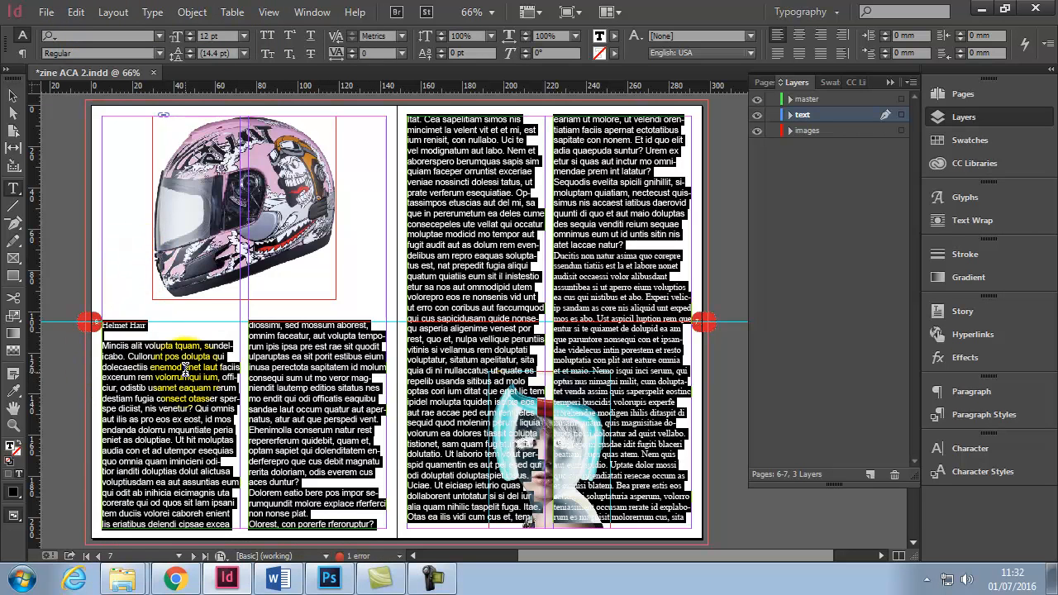
- With the Selection tool, select the left text frame, then all objects on the spread, then deselect everything
{"action": "left_click", "coordinate": [13, 96]}
{"action": "left_click", "coordinate": [66, 196]}
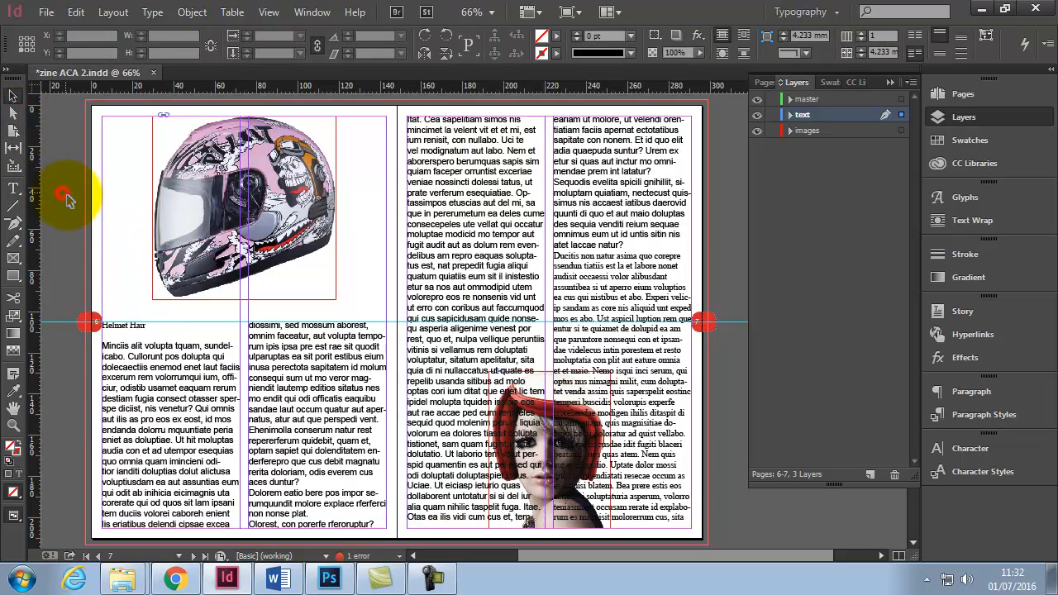
{"action": "left_click", "coordinate": [176, 364]}
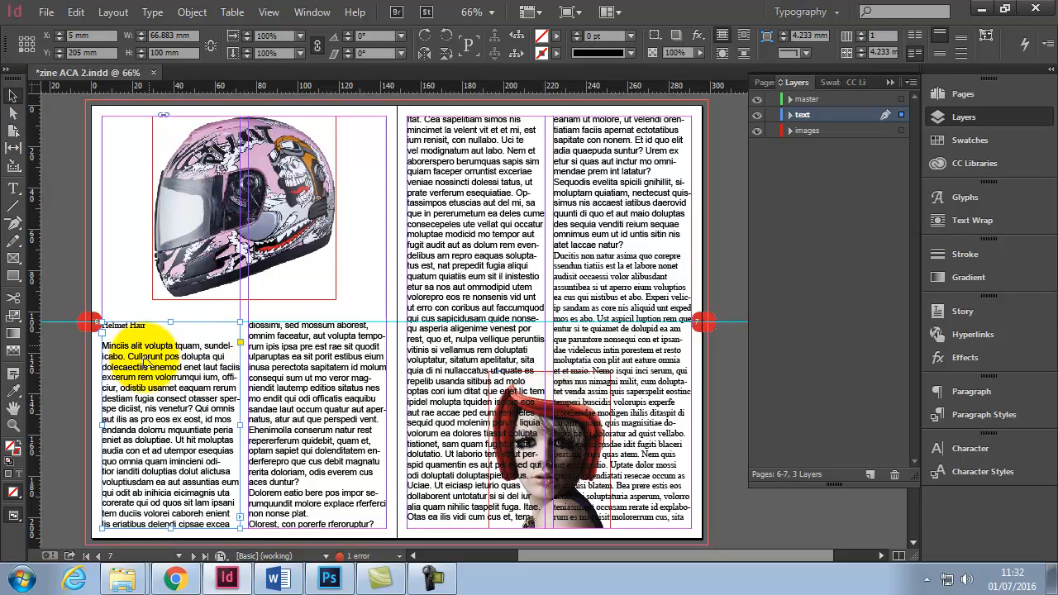
{"action": "left_click", "coordinate": [77, 12]}
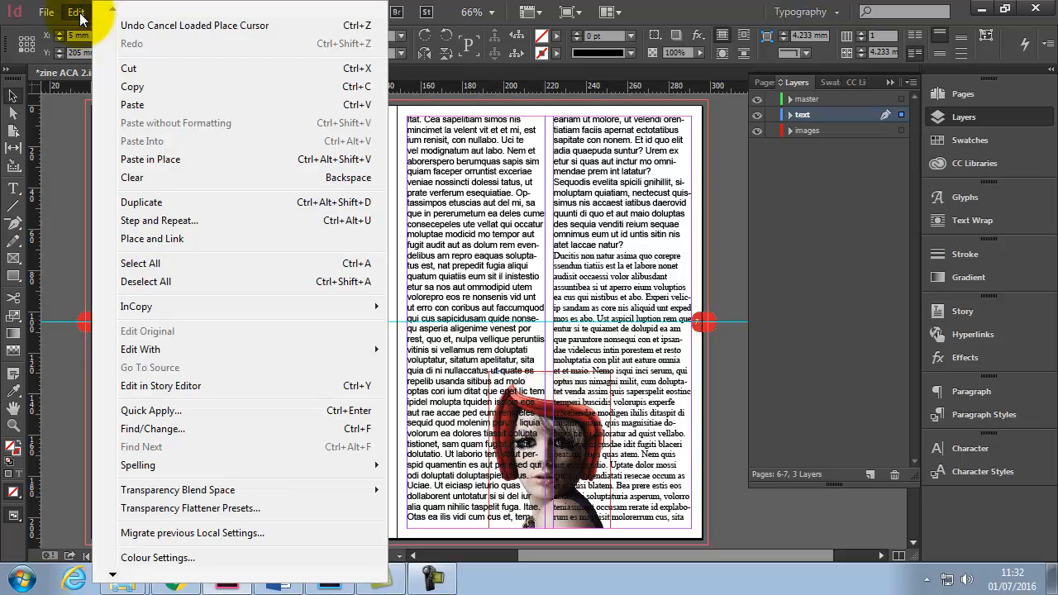
{"action": "left_click", "coordinate": [166, 263]}
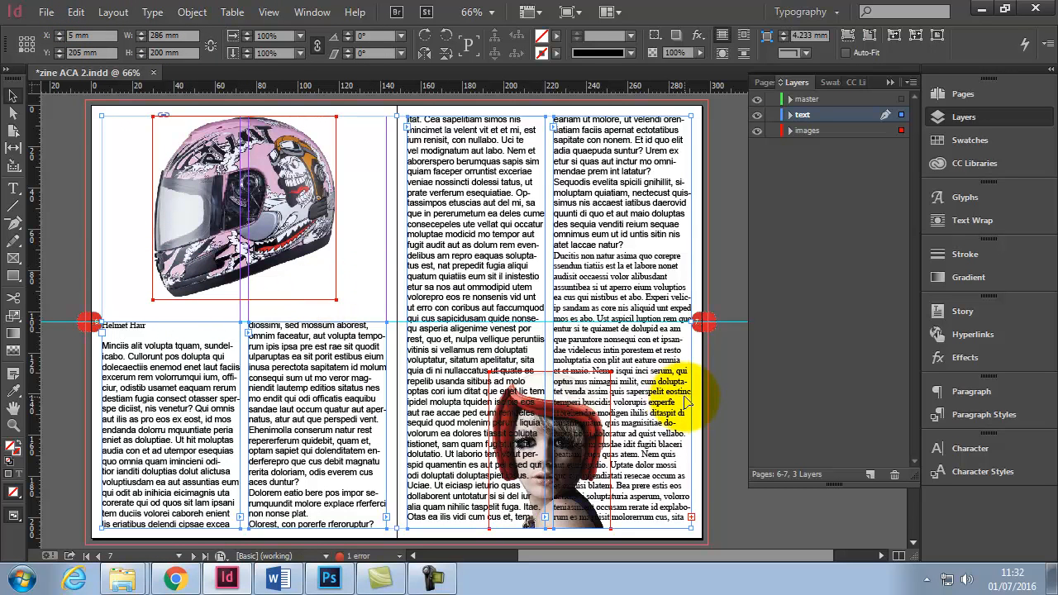
{"action": "scroll", "coordinate": [579, 338], "scroll_direction": "up", "scroll_amount": 6}
{"action": "scroll", "coordinate": [578, 338], "scroll_direction": "down", "scroll_amount": 8}
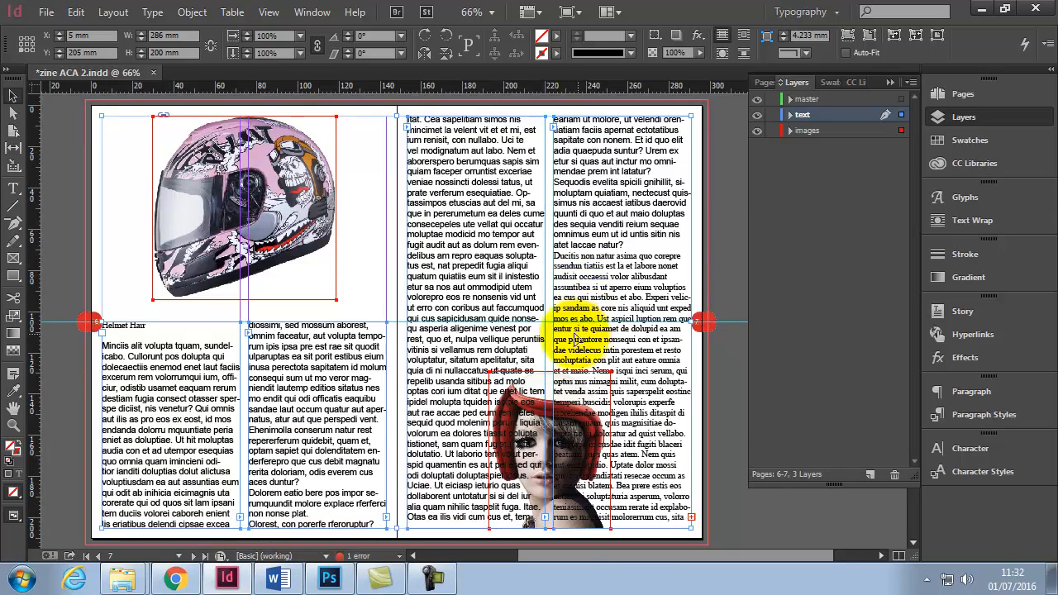
{"action": "left_click", "coordinate": [49, 194]}
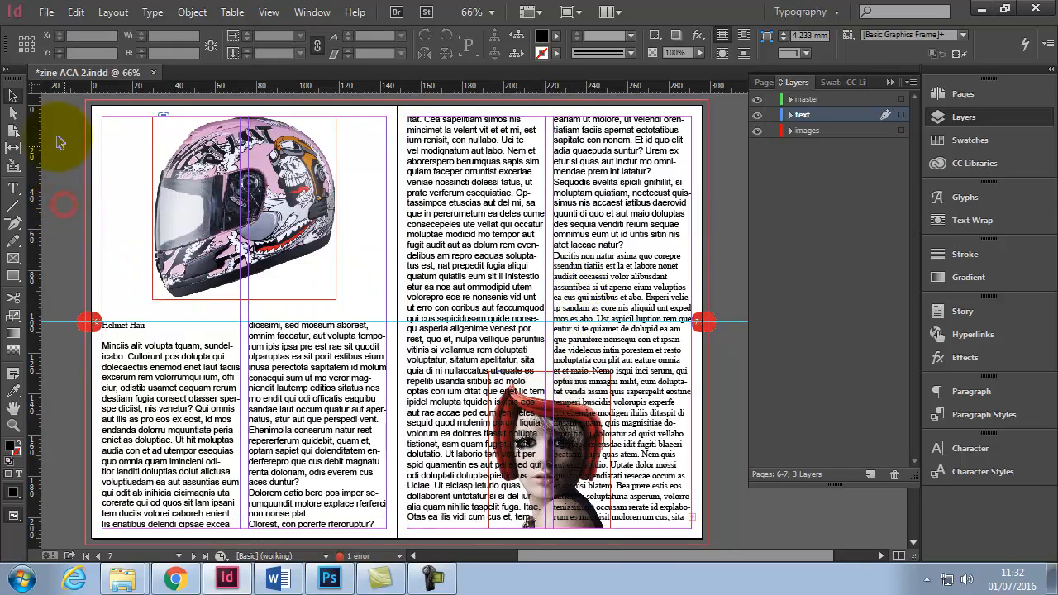
- Select all text of the story with the Type tool and apply the Main paragraph style
{"action": "left_click", "coordinate": [13, 188]}
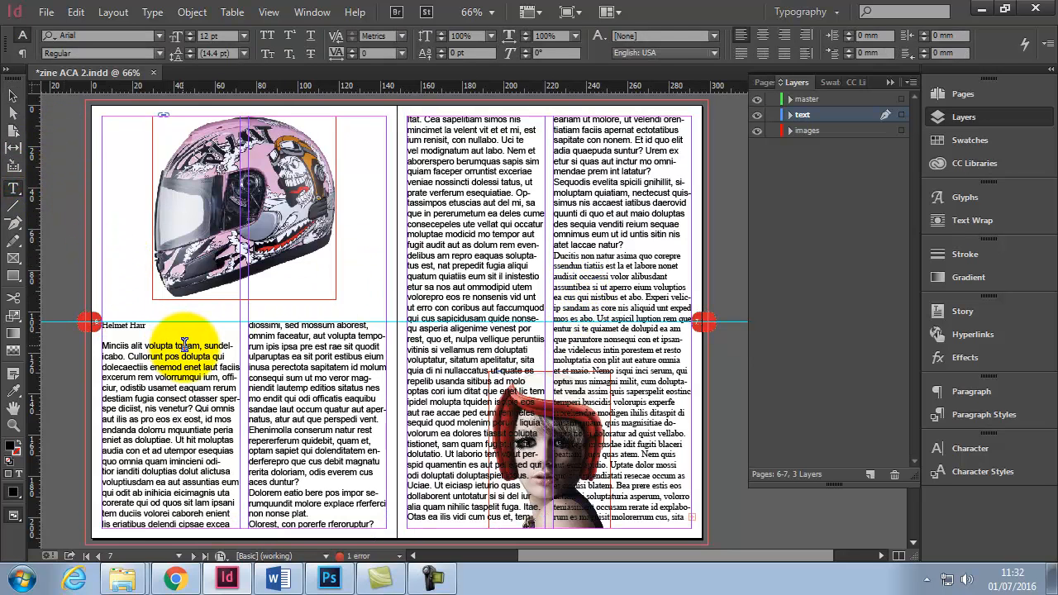
{"action": "left_click", "coordinate": [217, 356]}
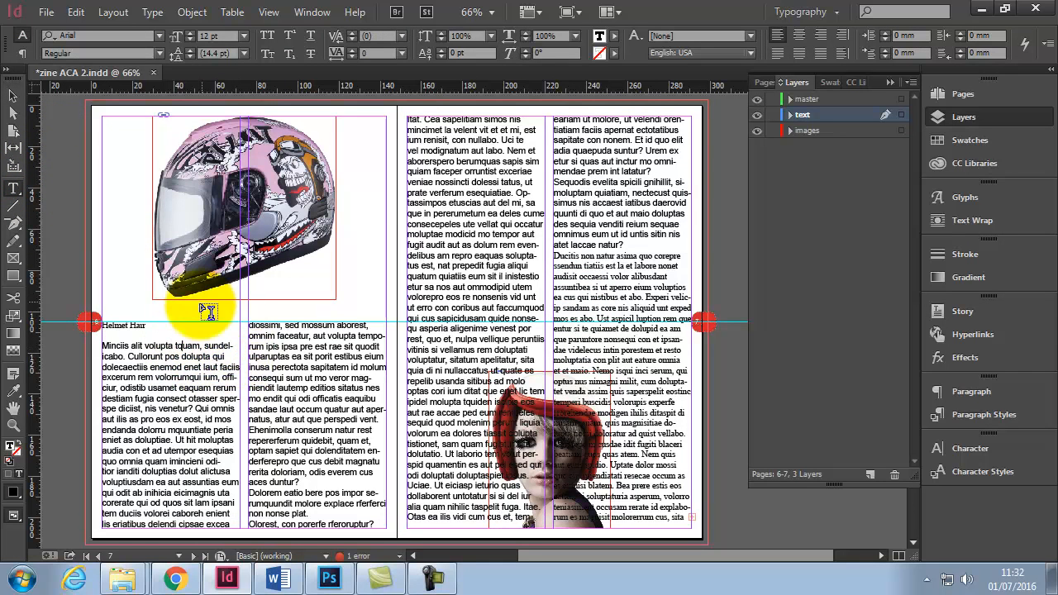
{"action": "left_click", "coordinate": [75, 12]}
{"action": "left_click", "coordinate": [140, 262]}
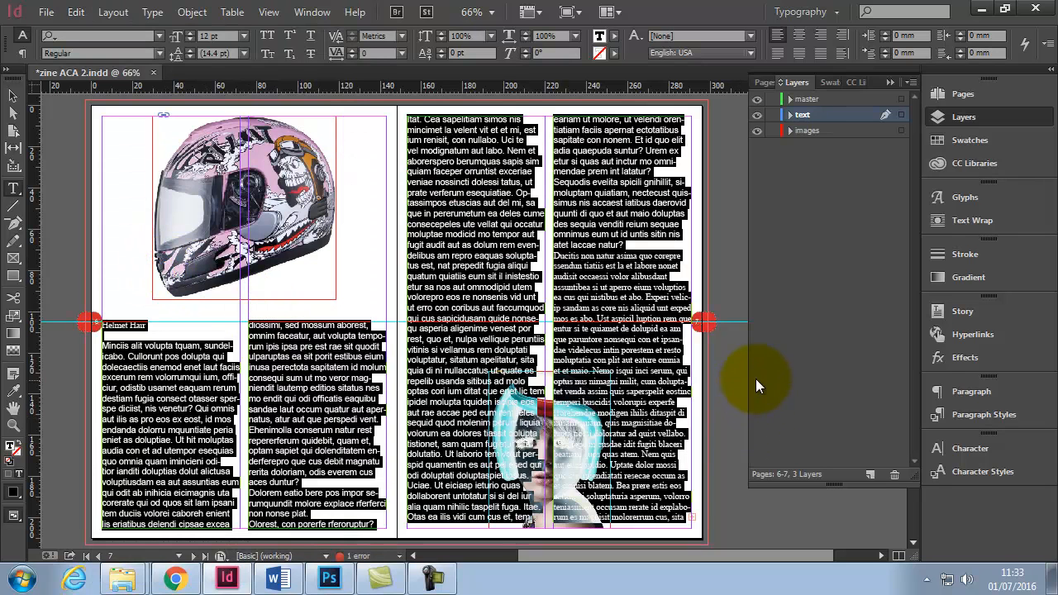
{"action": "left_click", "coordinate": [986, 414]}
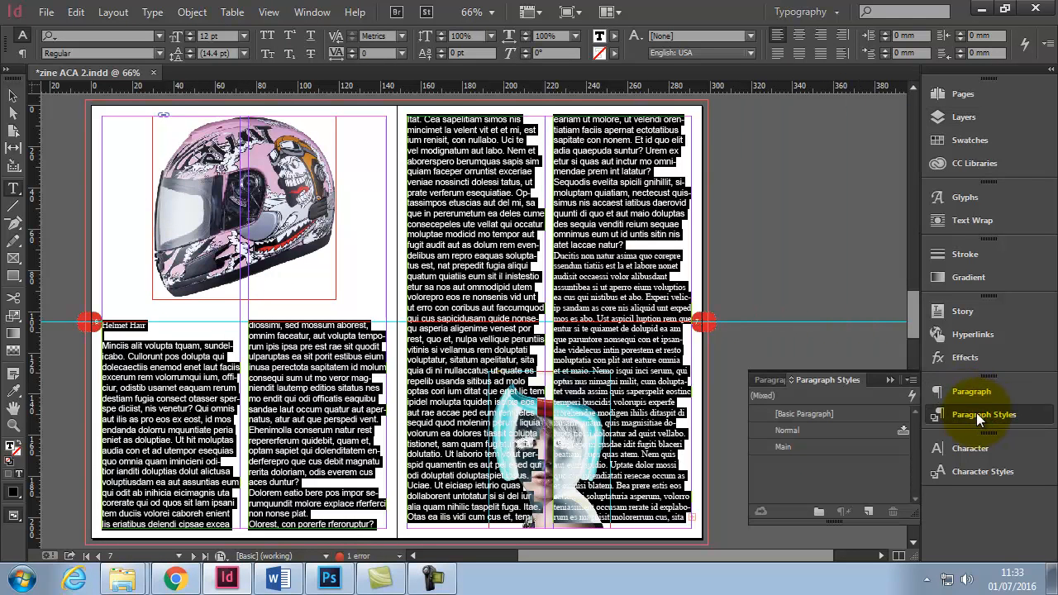
{"action": "left_click", "coordinate": [784, 448]}
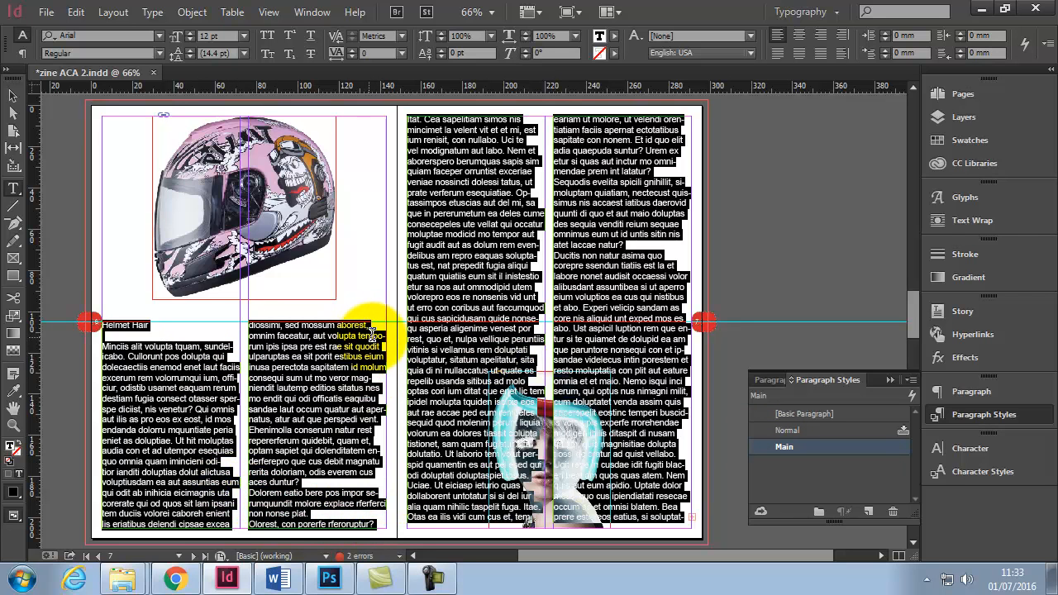
- Open the Main paragraph style's options at its Justification settings
{"action": "double_click", "coordinate": [799, 447]}
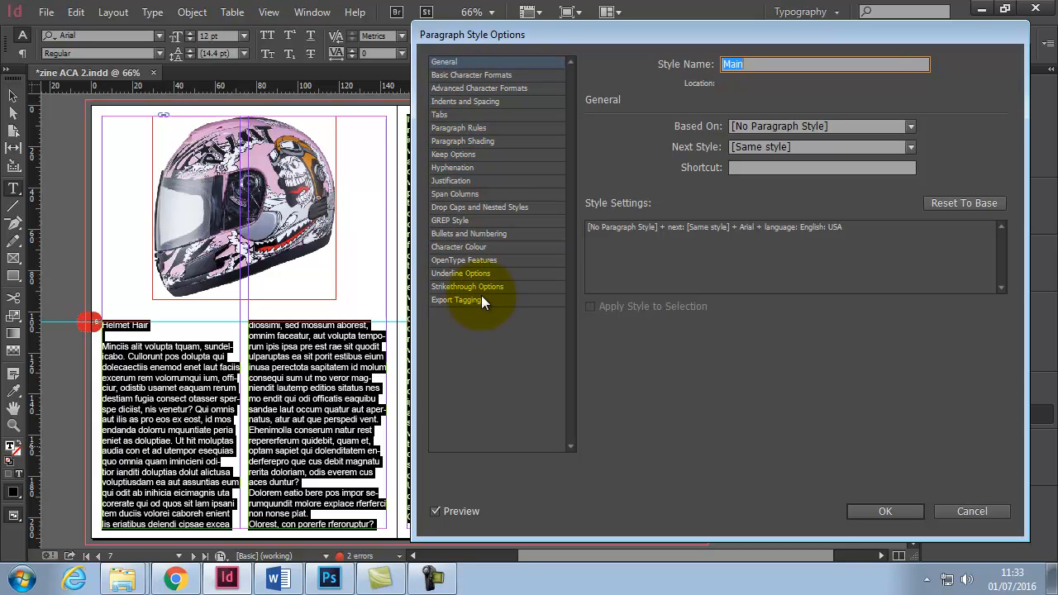
{"action": "left_click", "coordinate": [466, 181]}
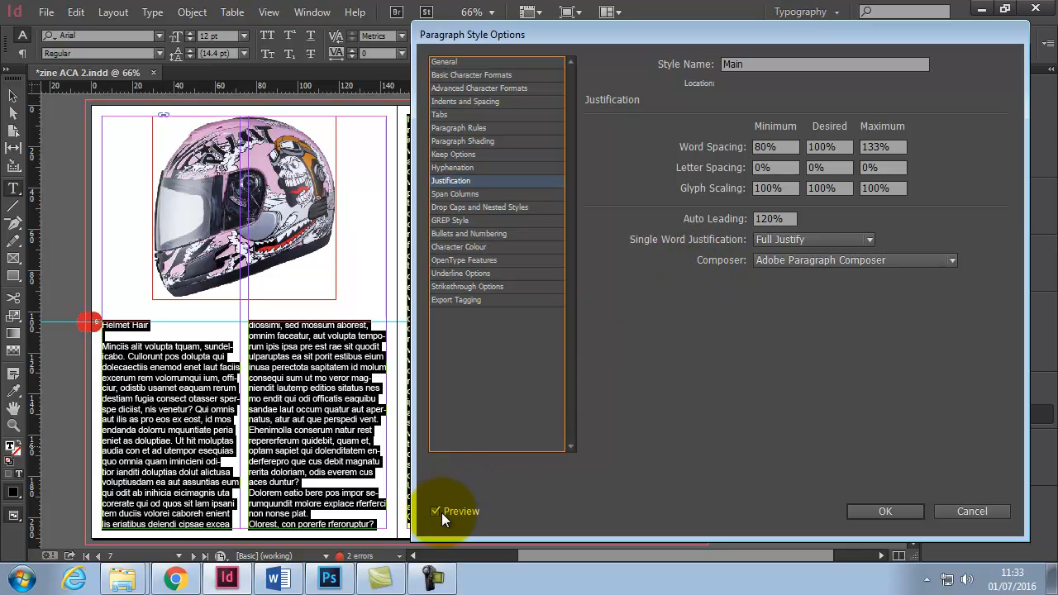
- Try Align Left and Align Centre for single word justification, then restore Full Justify
{"action": "left_click", "coordinate": [869, 239]}
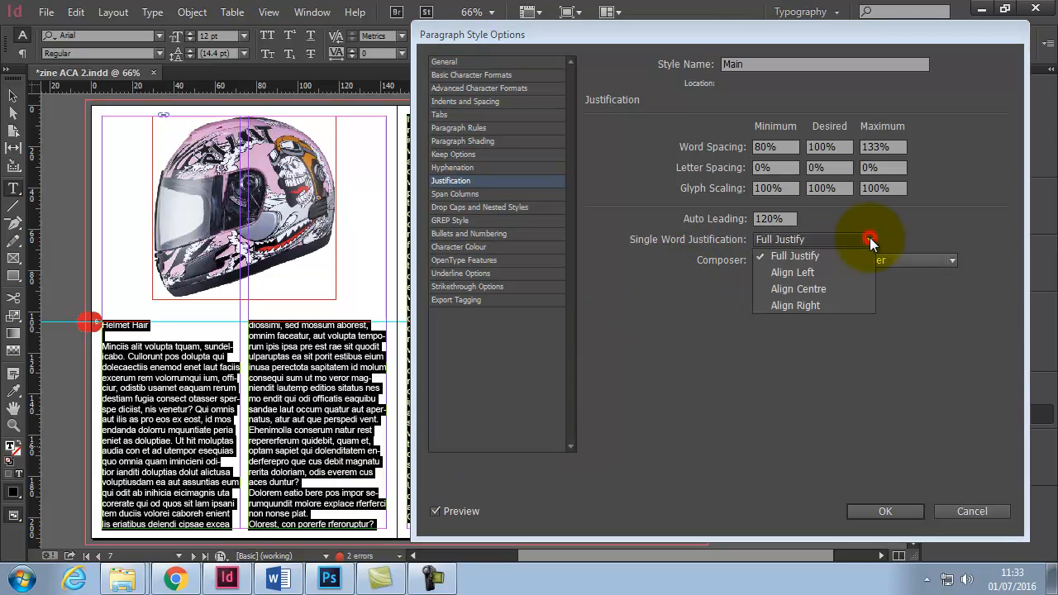
{"action": "left_click", "coordinate": [842, 277]}
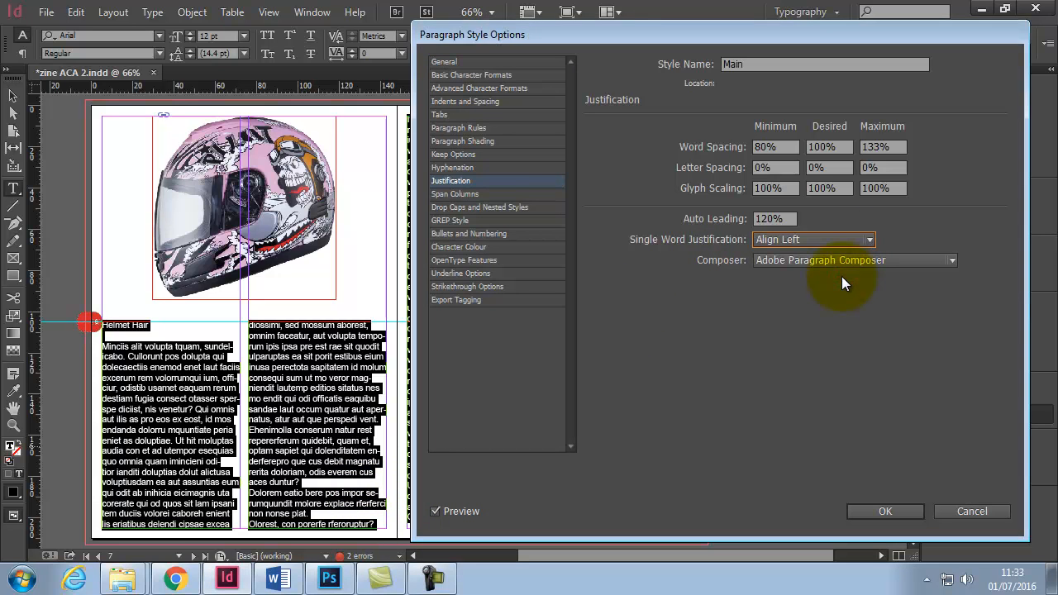
{"action": "left_click", "coordinate": [850, 242]}
{"action": "left_click", "coordinate": [832, 288]}
{"action": "left_click", "coordinate": [856, 239]}
{"action": "left_click", "coordinate": [843, 254]}
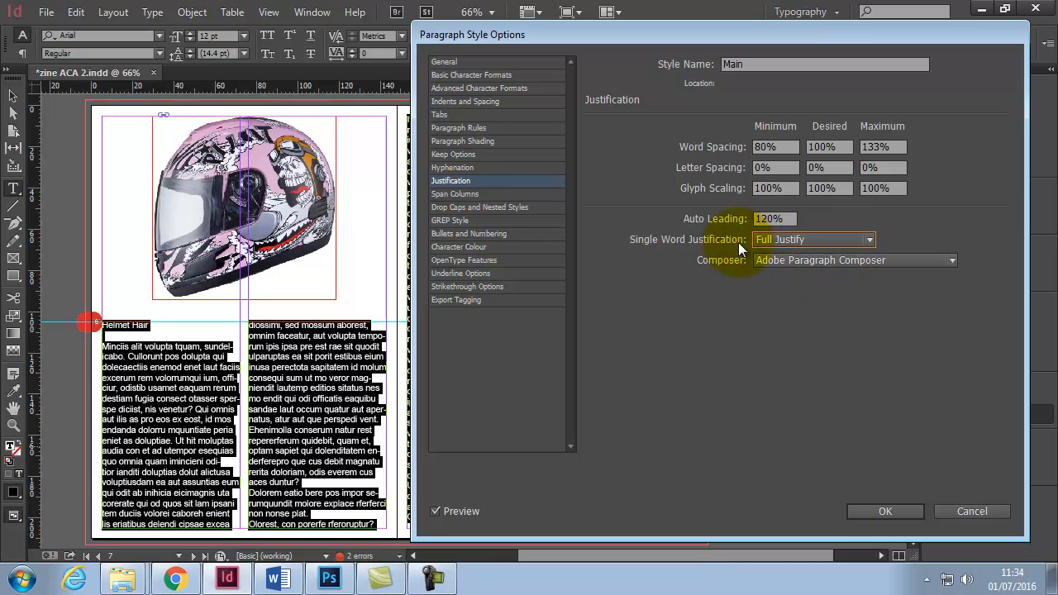
- Set the Main style's paragraph alignment to Left Justify
{"action": "left_click", "coordinate": [475, 101]}
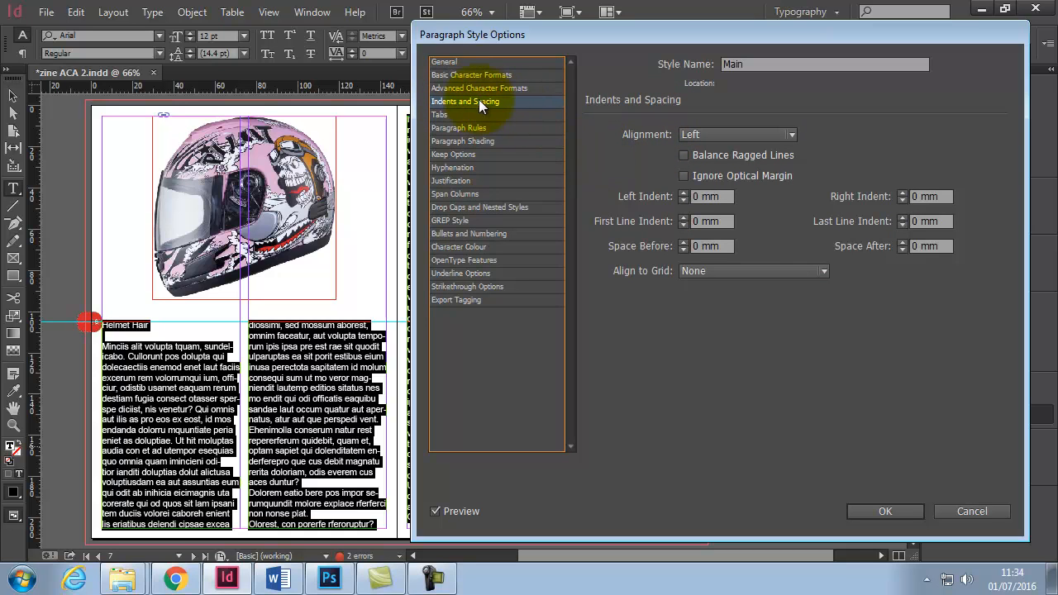
{"action": "left_click", "coordinate": [758, 137]}
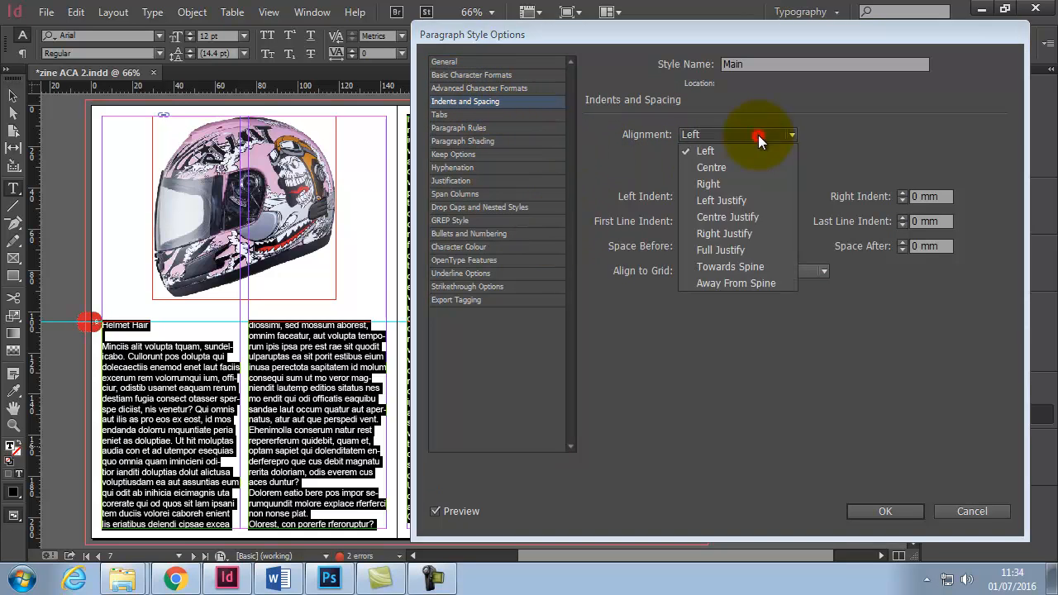
{"action": "left_click", "coordinate": [756, 198]}
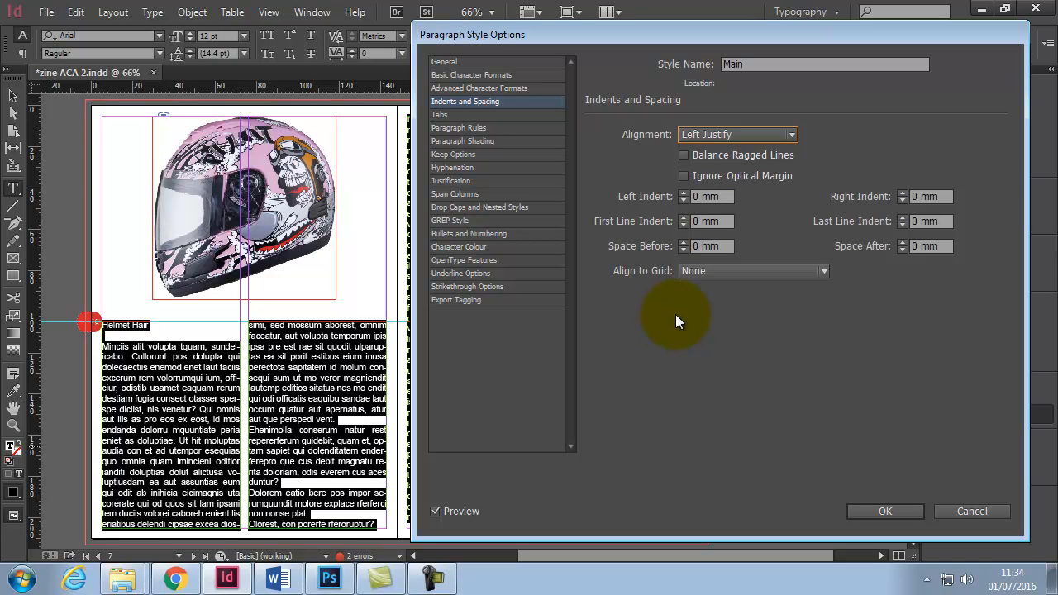
- Turn off hyphenation in the Main style and confirm the style options
{"action": "left_click", "coordinate": [460, 168]}
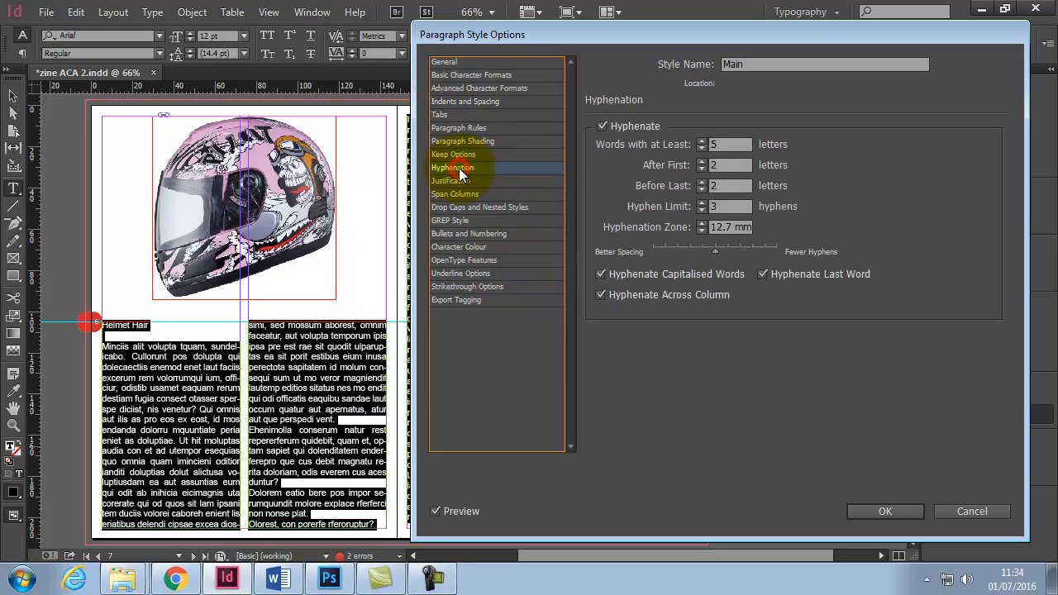
{"action": "left_click", "coordinate": [602, 126]}
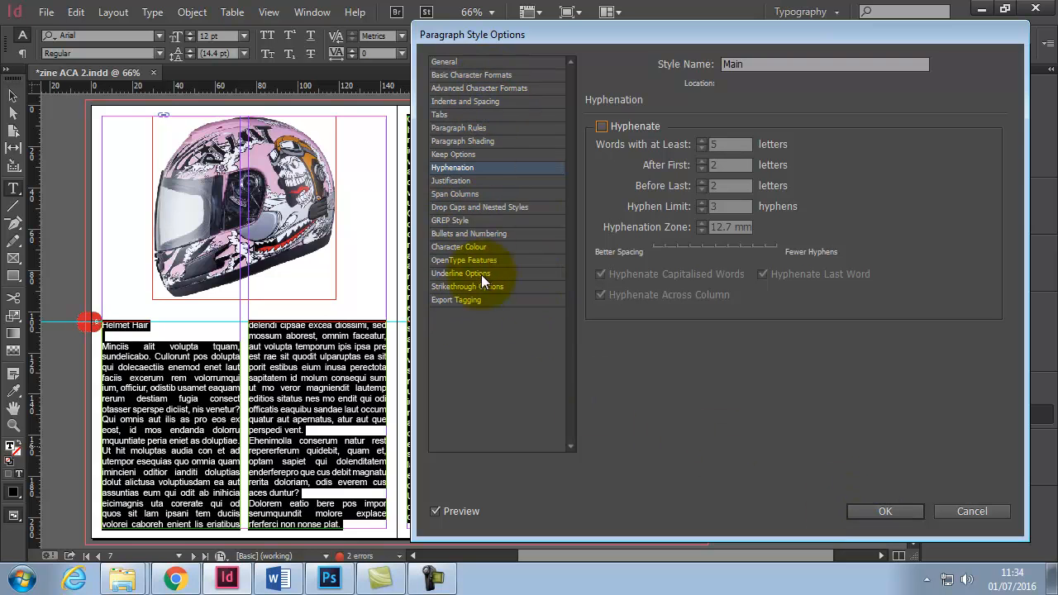
{"action": "left_click", "coordinate": [879, 510]}
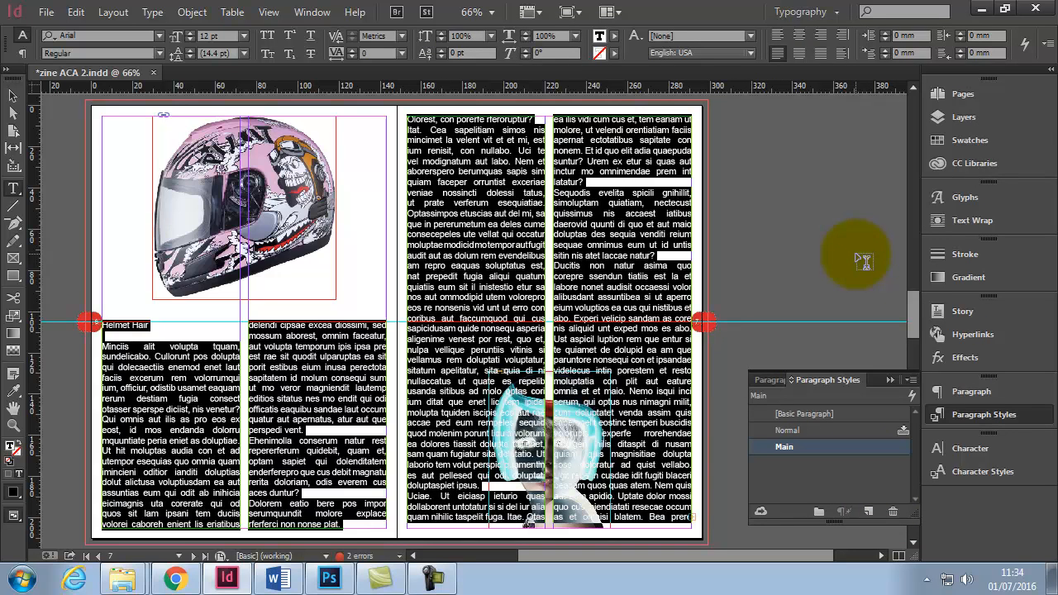
- Lock the text layer so the story frames cannot be selected
{"action": "left_click", "coordinate": [970, 116]}
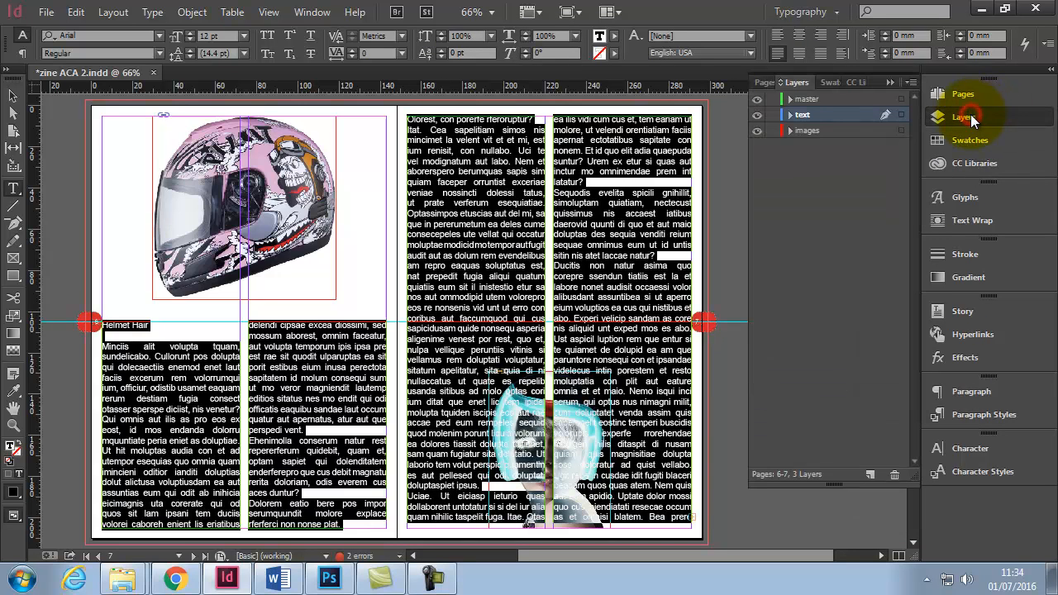
{"action": "left_click", "coordinate": [773, 115]}
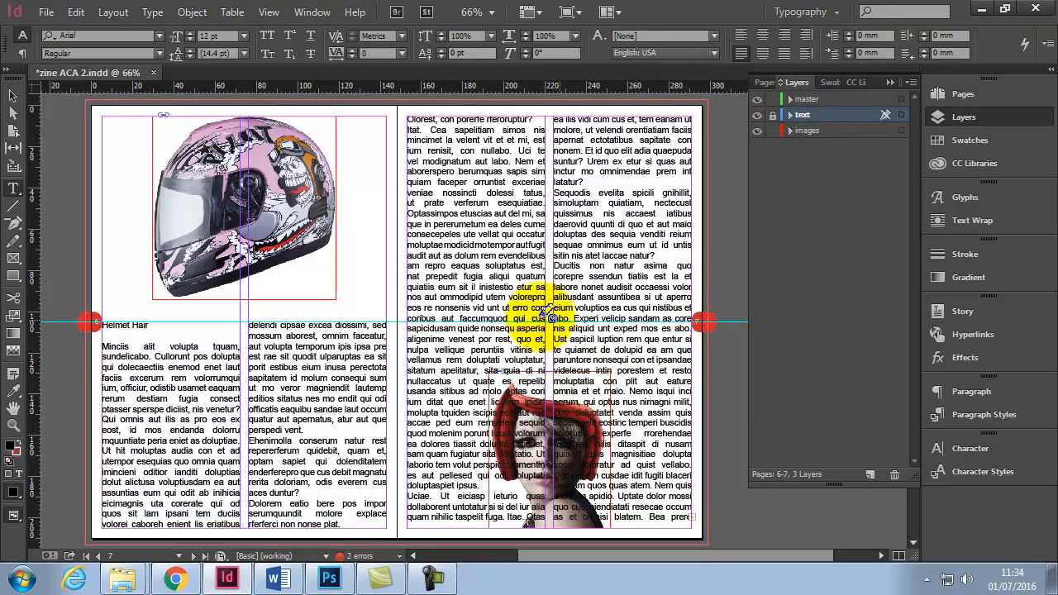
{"action": "left_click", "coordinate": [13, 96]}
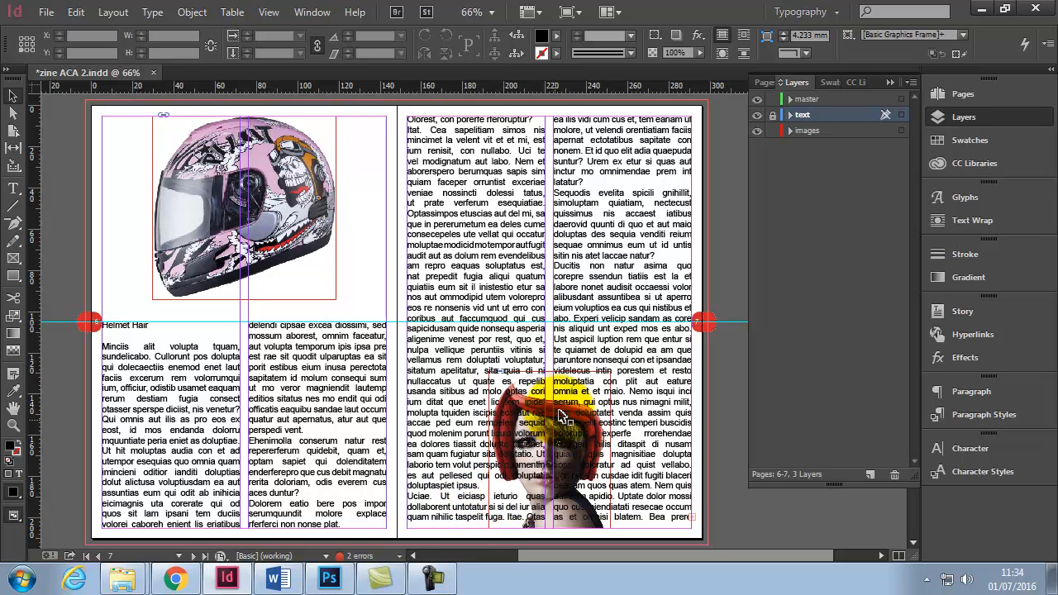
- Select the woman's image on the right page and wrap text around its bounding box
{"action": "left_click", "coordinate": [536, 461]}
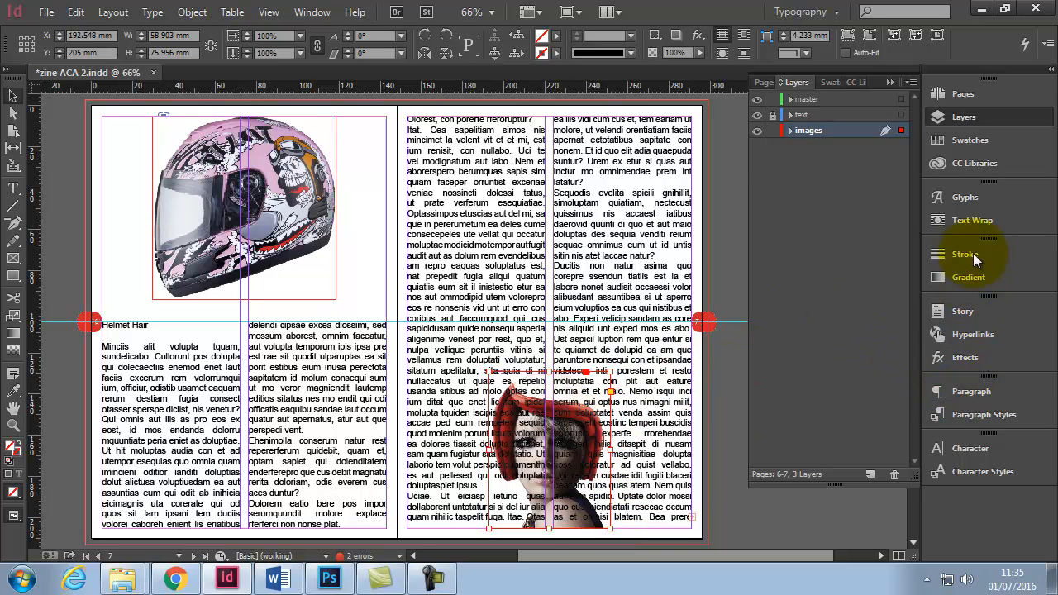
{"action": "left_click", "coordinate": [976, 220]}
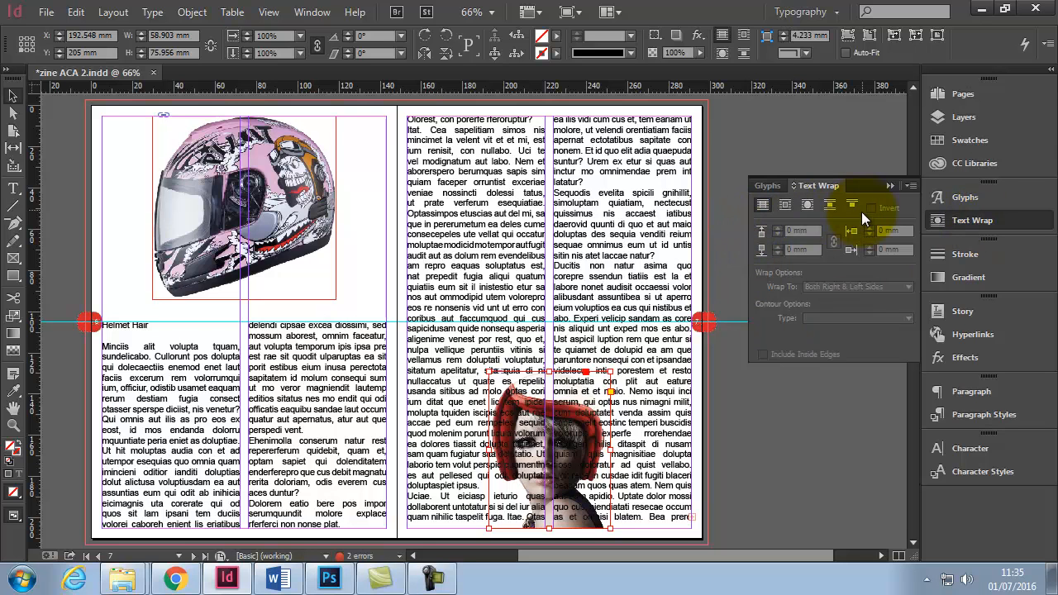
{"action": "left_click", "coordinate": [785, 213]}
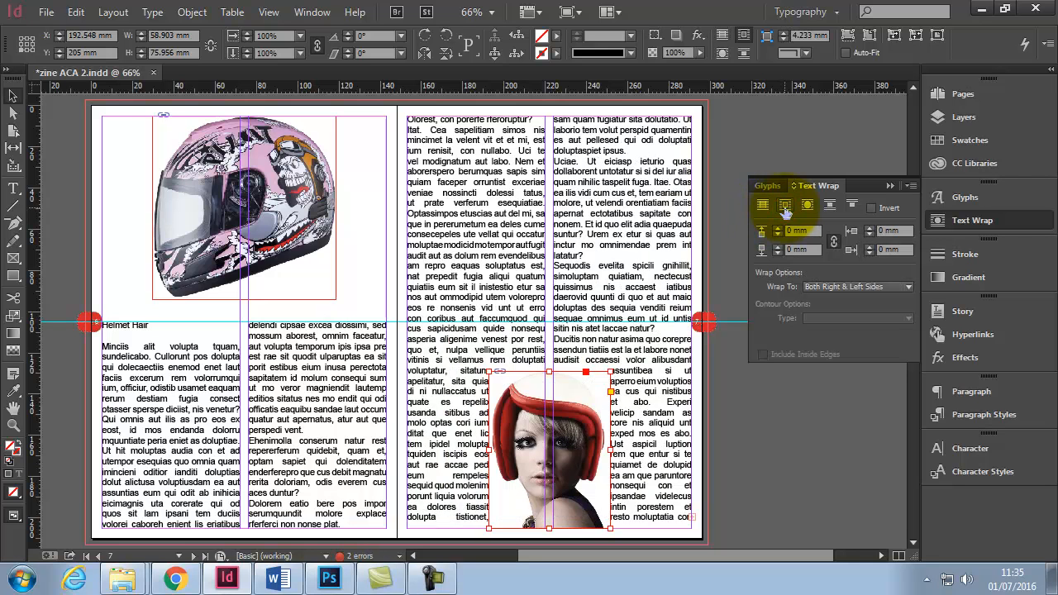
- Move the woman's image up so it straddles the right page's two columns near mid-page
{"action": "left_click_drag", "start_coordinate": [550, 381], "coordinate": [572, 235]}
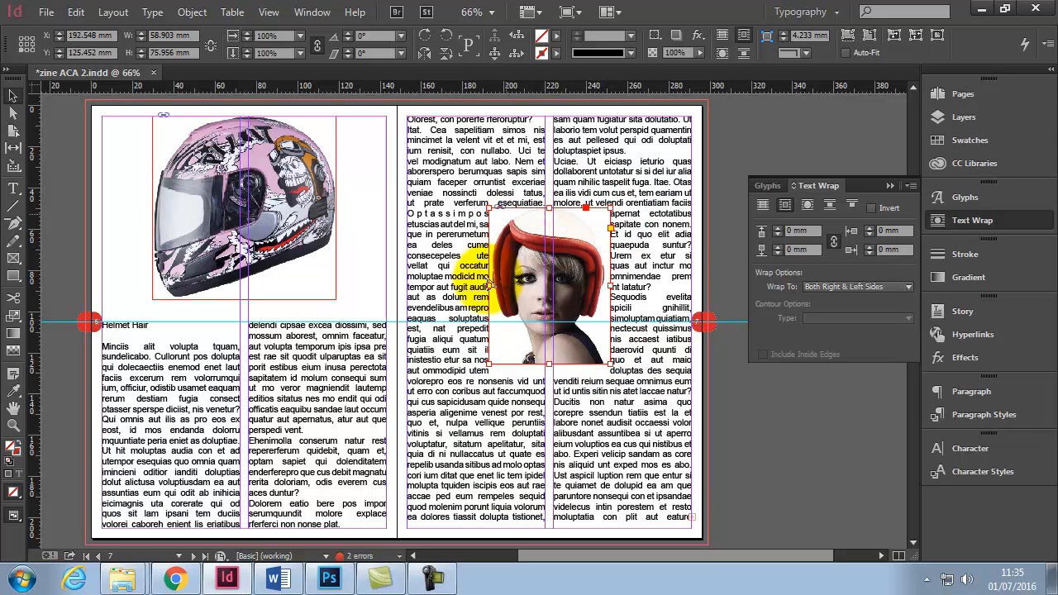
{"action": "left_click", "coordinate": [572, 247]}
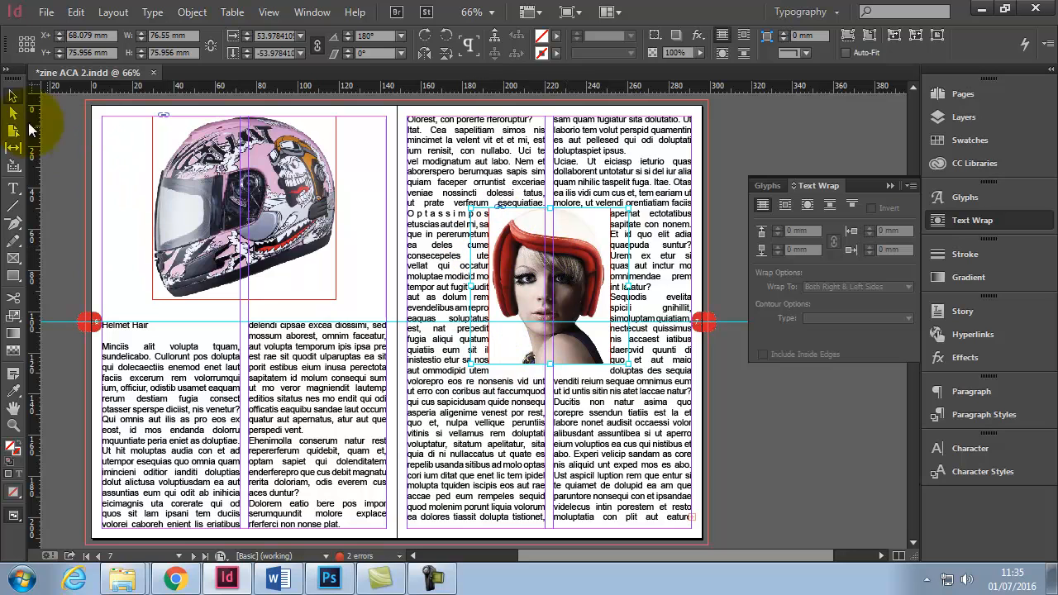
{"action": "left_click", "coordinate": [730, 178]}
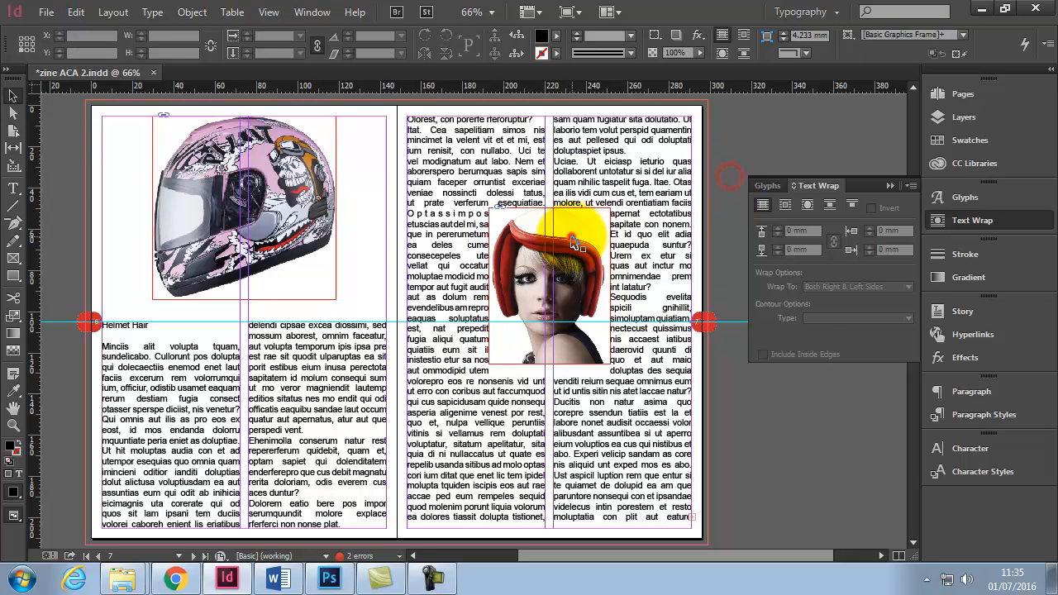
- Select the woman's image and change its text wrap to Jump Object
{"action": "left_click", "coordinate": [571, 233]}
{"action": "left_click", "coordinate": [833, 241]}
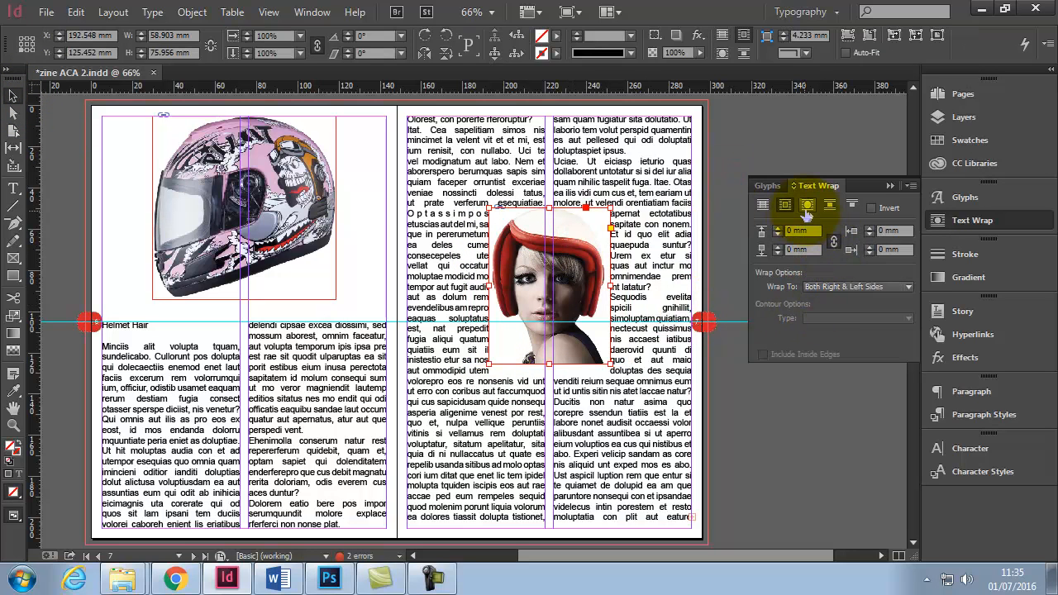
{"action": "left_click", "coordinate": [807, 206]}
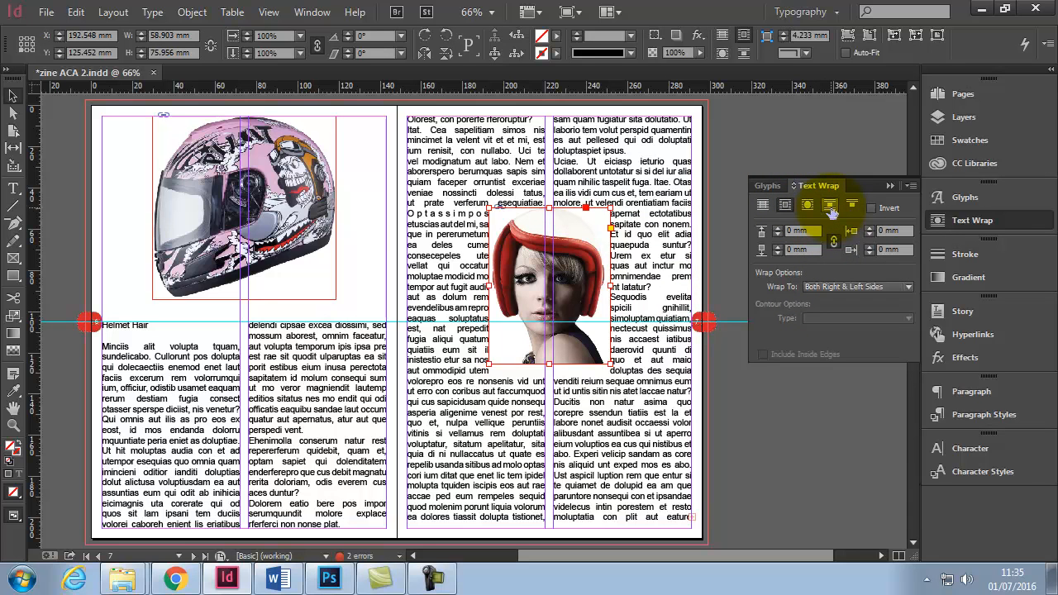
{"action": "left_click", "coordinate": [831, 208]}
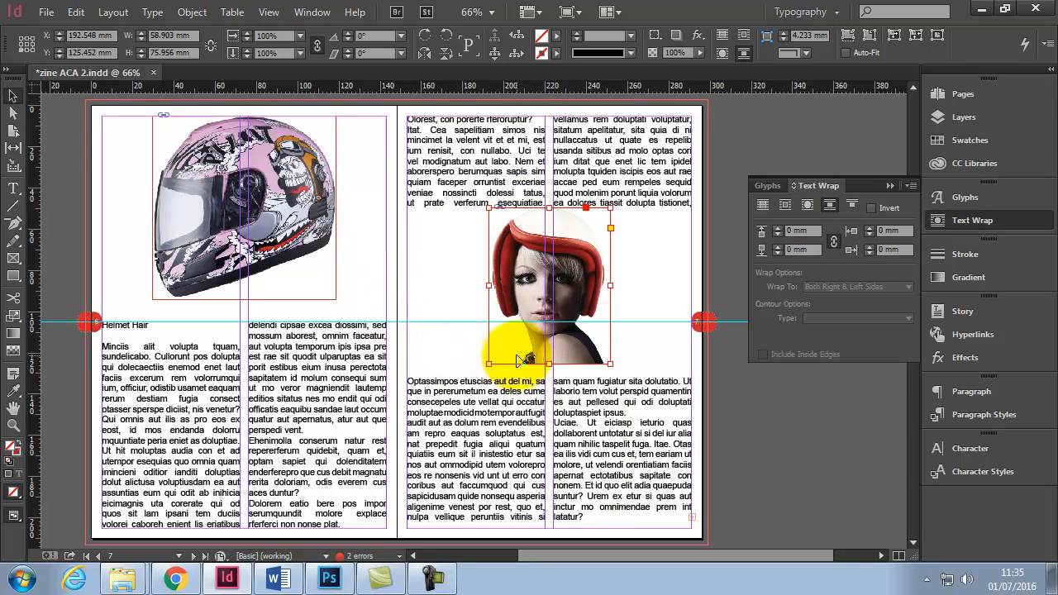
- Nudge the woman's image slightly lower and toggle the preview view of the spread
{"action": "left_click_drag", "start_coordinate": [536, 235], "coordinate": [538, 241]}
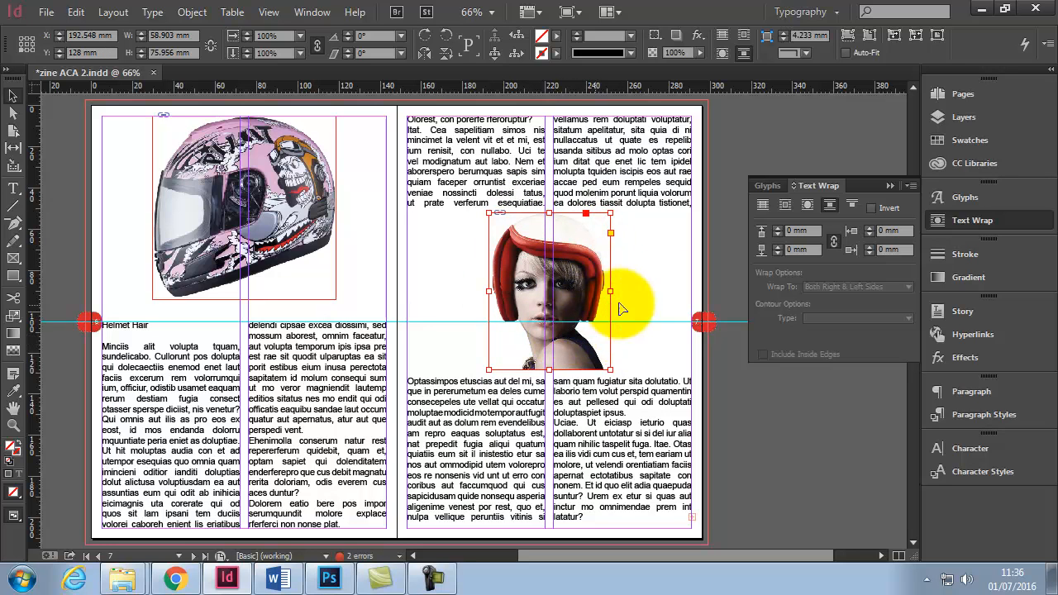
{"action": "left_click", "coordinate": [721, 269]}
{"action": "key", "text": "w"}
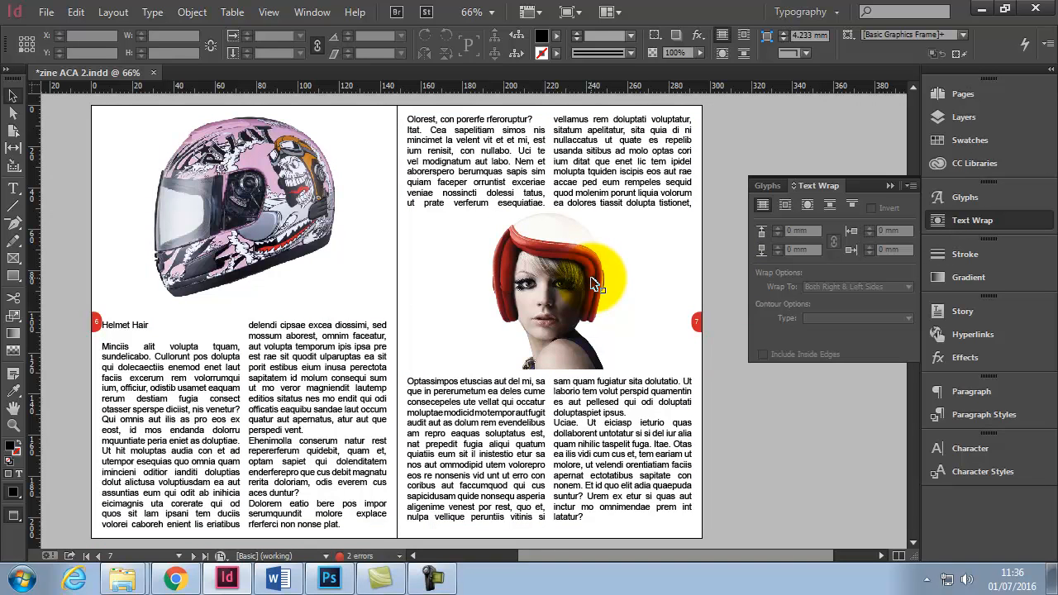
{"action": "key", "text": "w"}
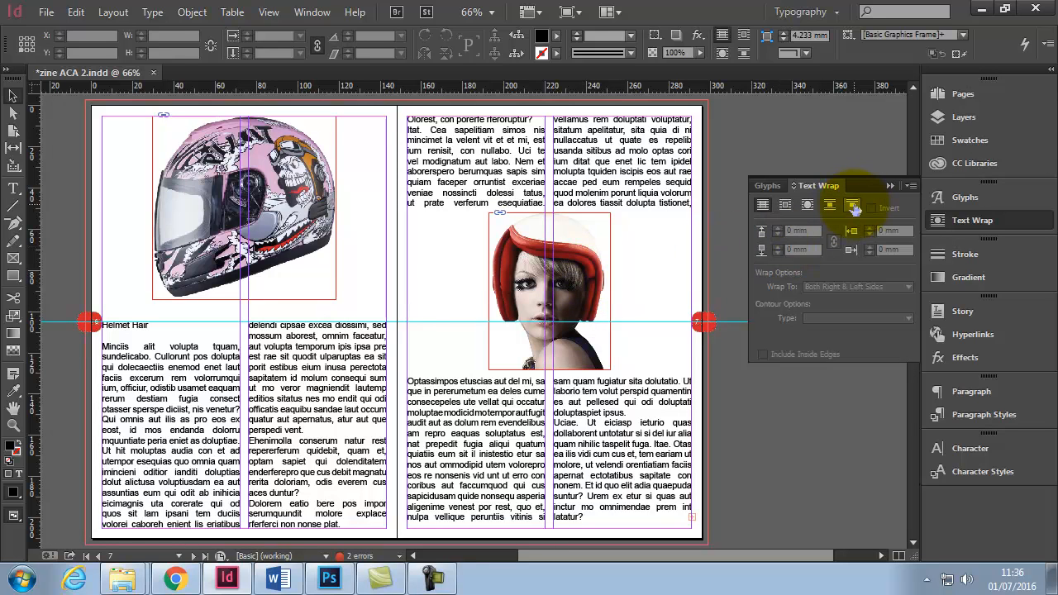
- Select the woman's image again and apply a Jump to Next Column text wrap
{"action": "left_click", "coordinate": [854, 207]}
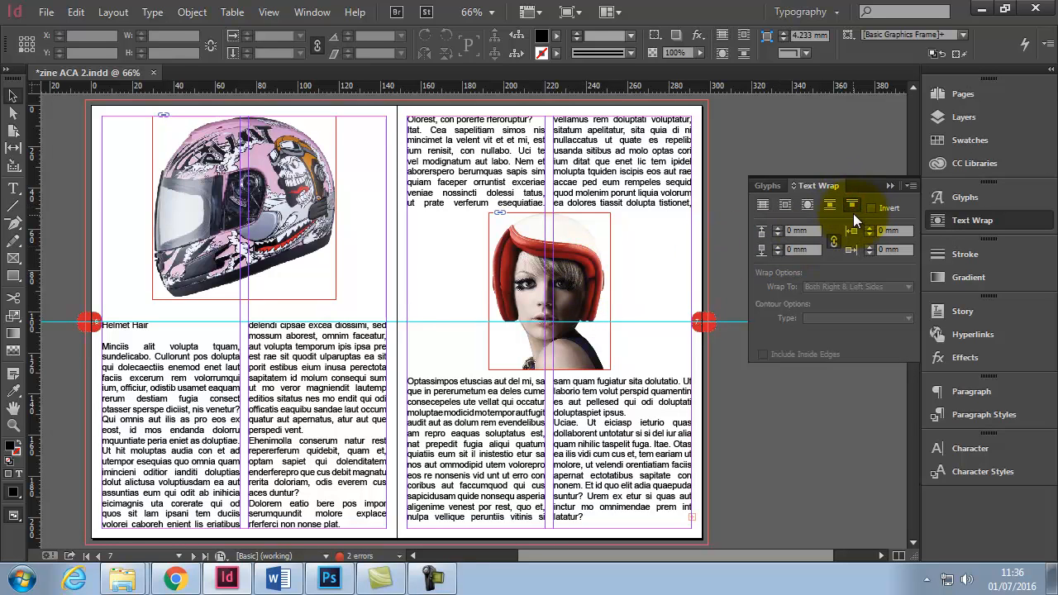
{"action": "left_click", "coordinate": [612, 248]}
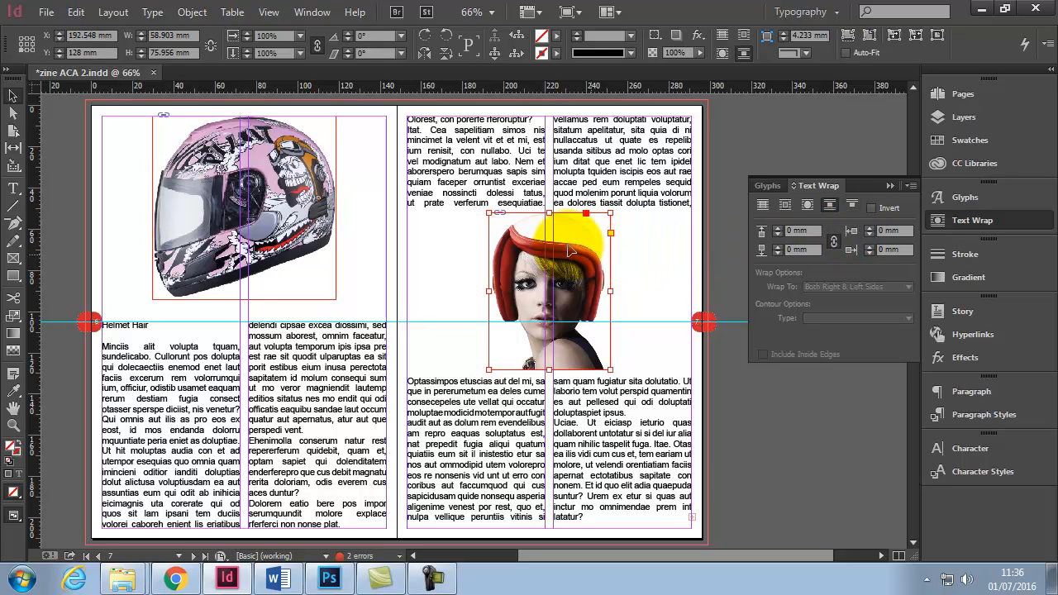
{"action": "left_click", "coordinate": [852, 205]}
- Move the woman's image to the bottom of the right page across both columns and wrap text around its object shape
{"action": "left_click_drag", "start_coordinate": [575, 232], "coordinate": [490, 250]}
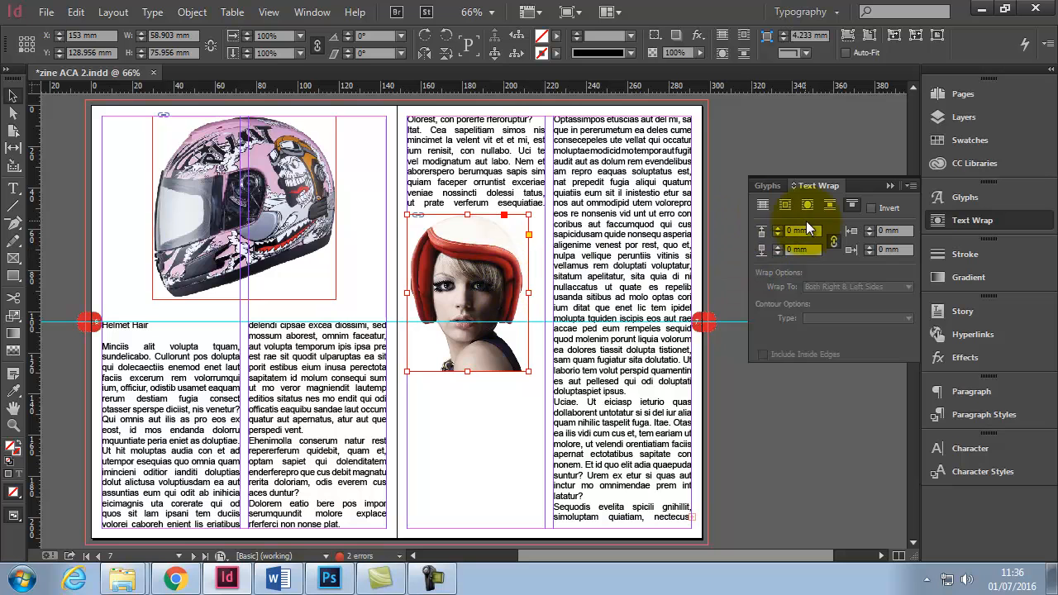
{"action": "left_click_drag", "start_coordinate": [465, 249], "coordinate": [626, 406]}
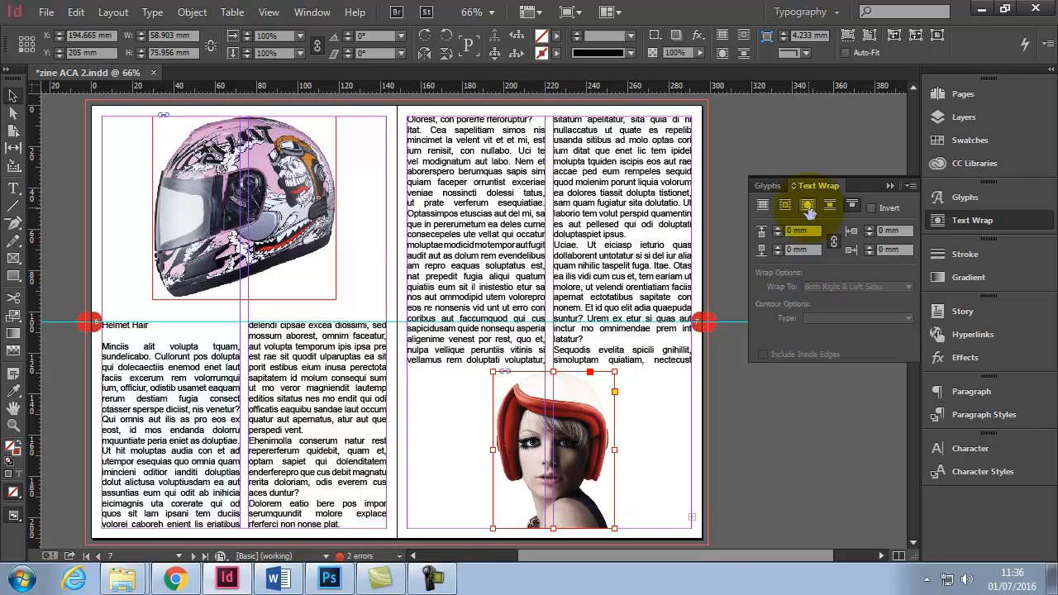
{"action": "left_click", "coordinate": [808, 206]}
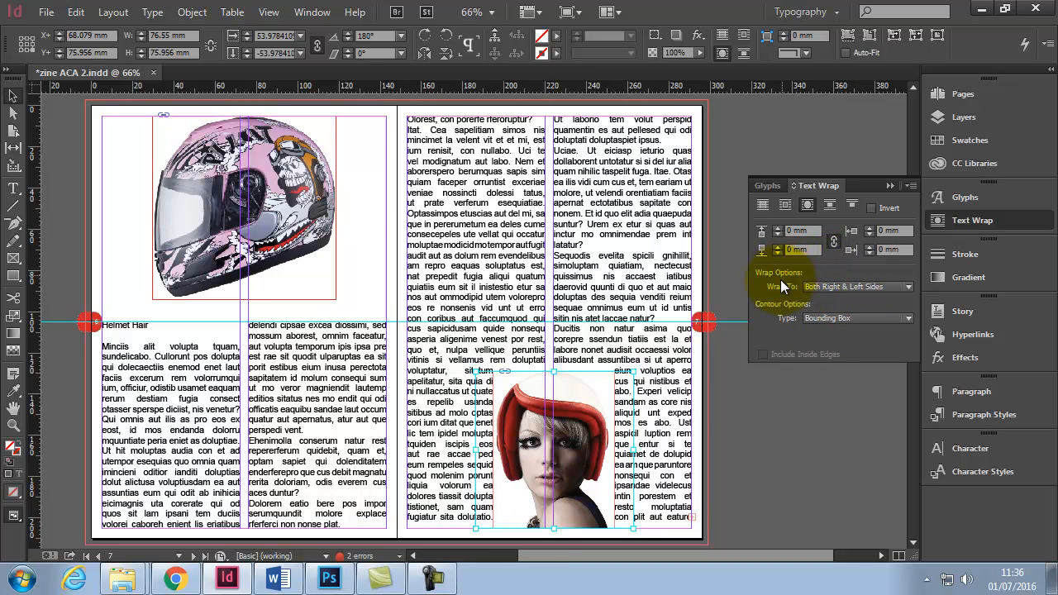
- Try each Wrap To option for the image, ending on Both Right & Left Sides
{"action": "left_click", "coordinate": [910, 287]}
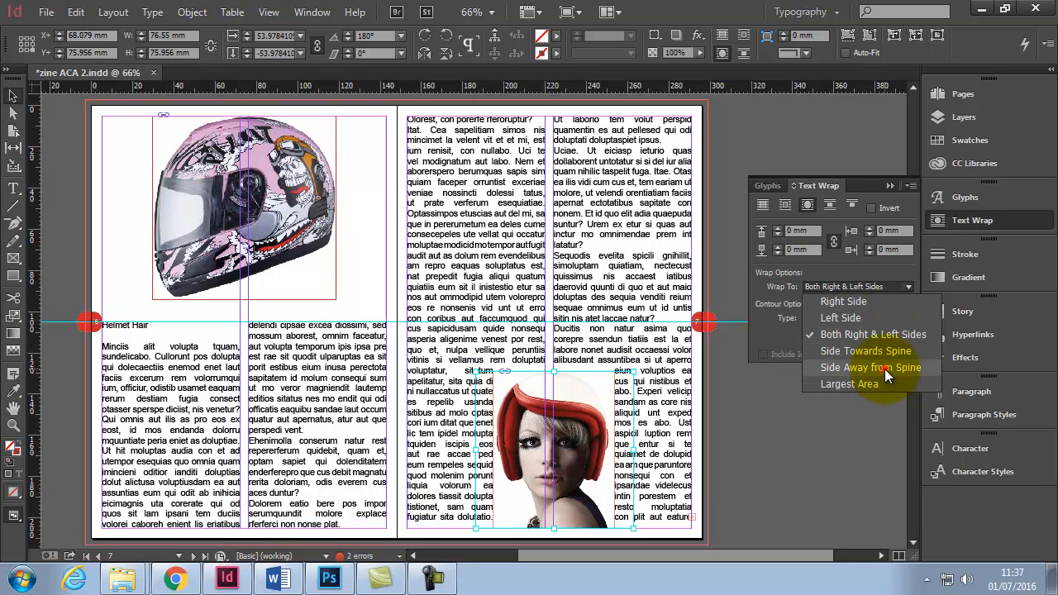
{"action": "left_click", "coordinate": [885, 369]}
{"action": "left_click", "coordinate": [909, 287]}
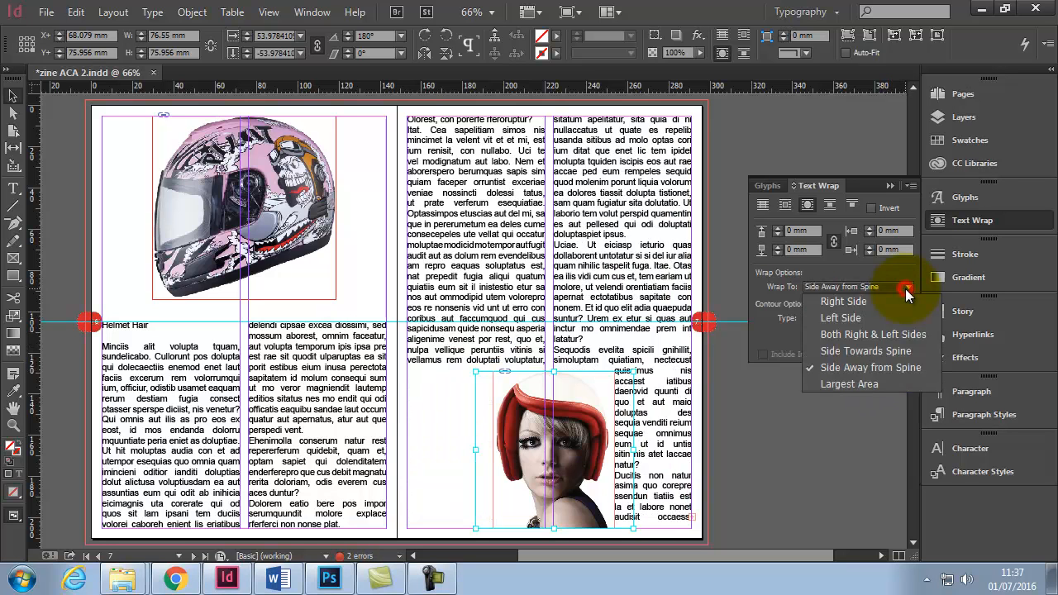
{"action": "left_click", "coordinate": [898, 320]}
{"action": "left_click", "coordinate": [909, 286]}
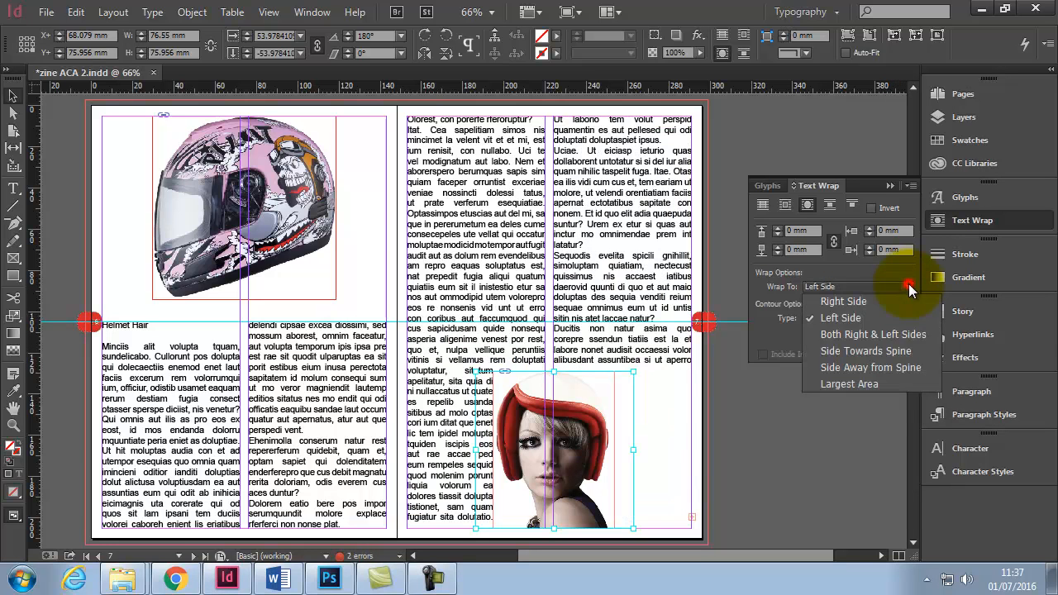
{"action": "left_click", "coordinate": [889, 352]}
{"action": "left_click", "coordinate": [909, 287]}
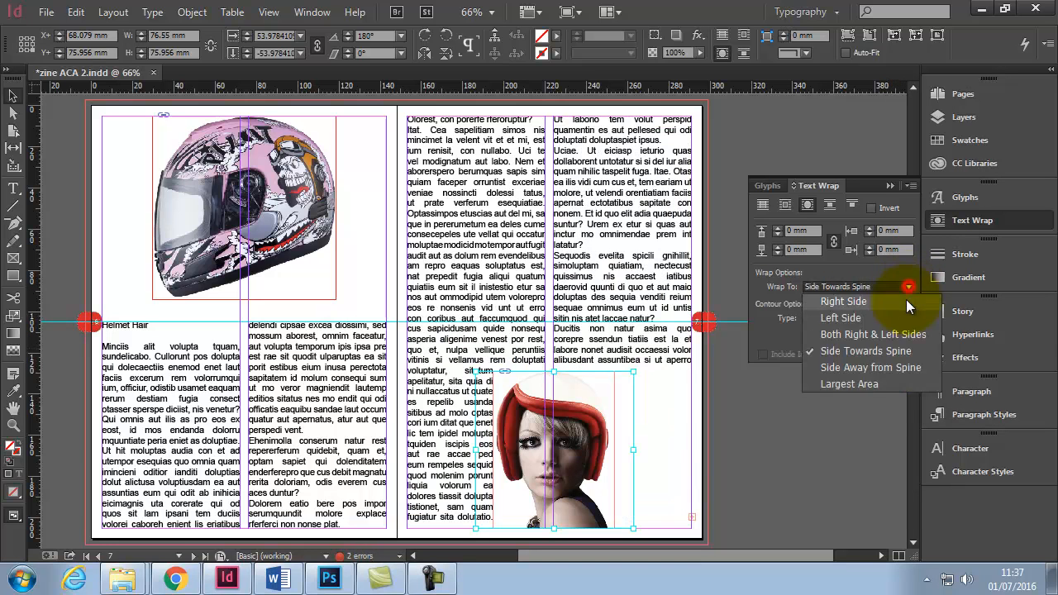
{"action": "left_click", "coordinate": [889, 367]}
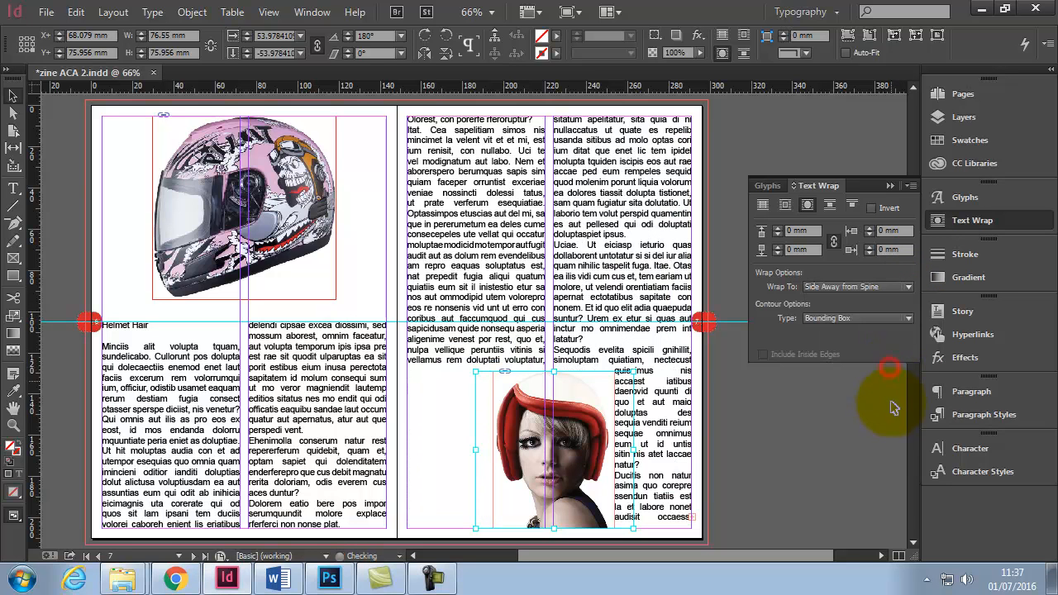
{"action": "left_click", "coordinate": [910, 288]}
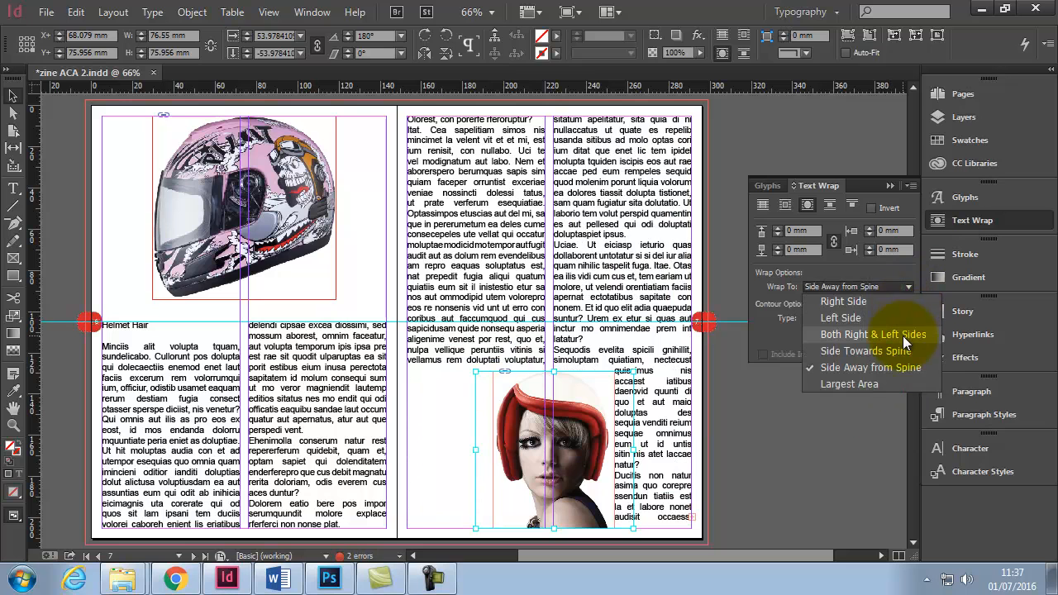
{"action": "left_click", "coordinate": [916, 337]}
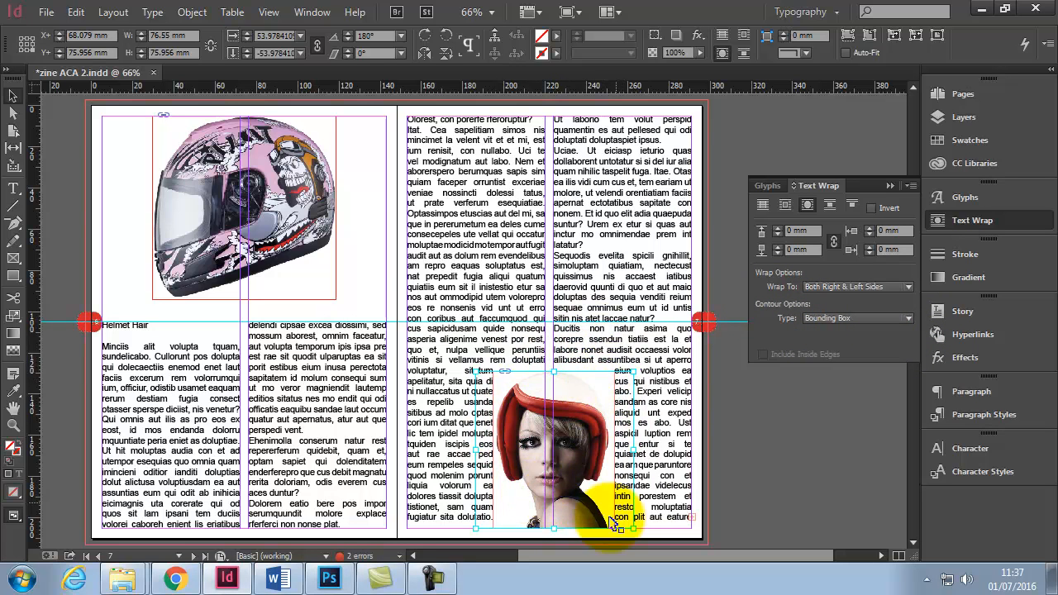
- Set the image's wrap contour type to Detect Edges
{"action": "left_click", "coordinate": [859, 318]}
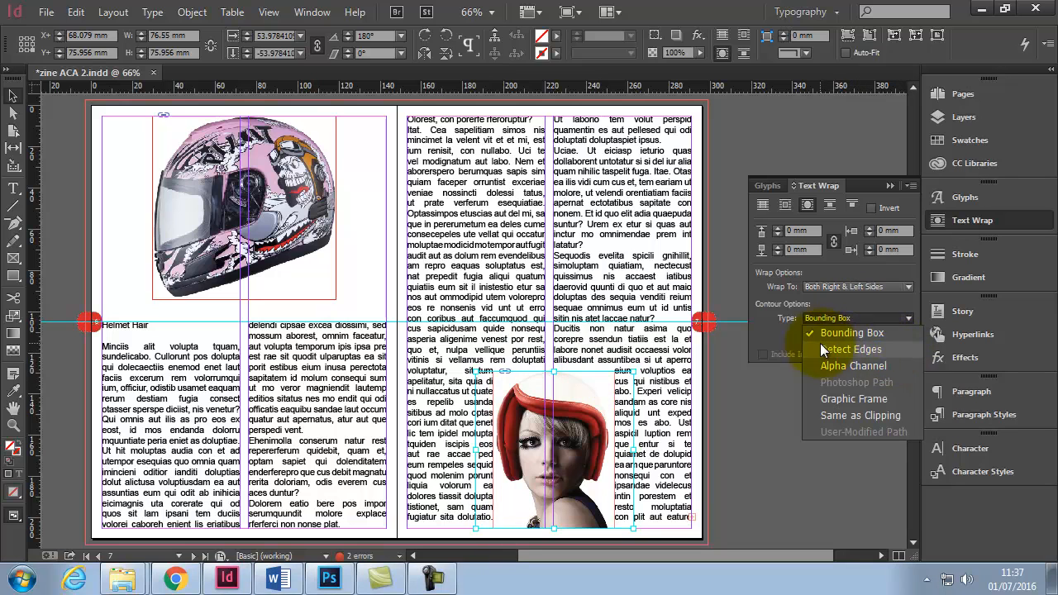
{"action": "left_click", "coordinate": [852, 350]}
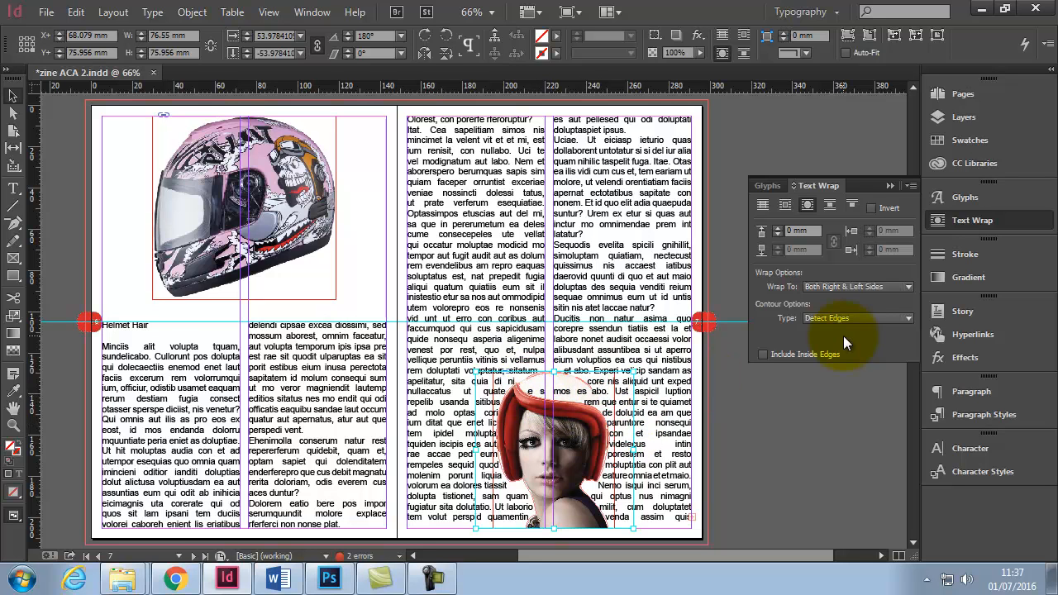
{"action": "left_click", "coordinate": [860, 320]}
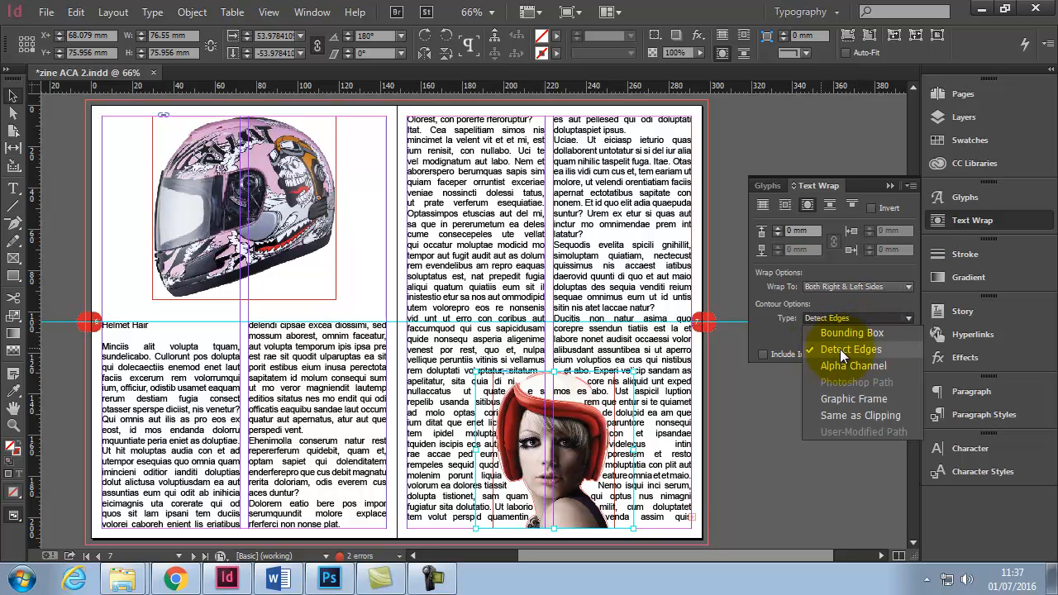
{"action": "left_click", "coordinate": [748, 473]}
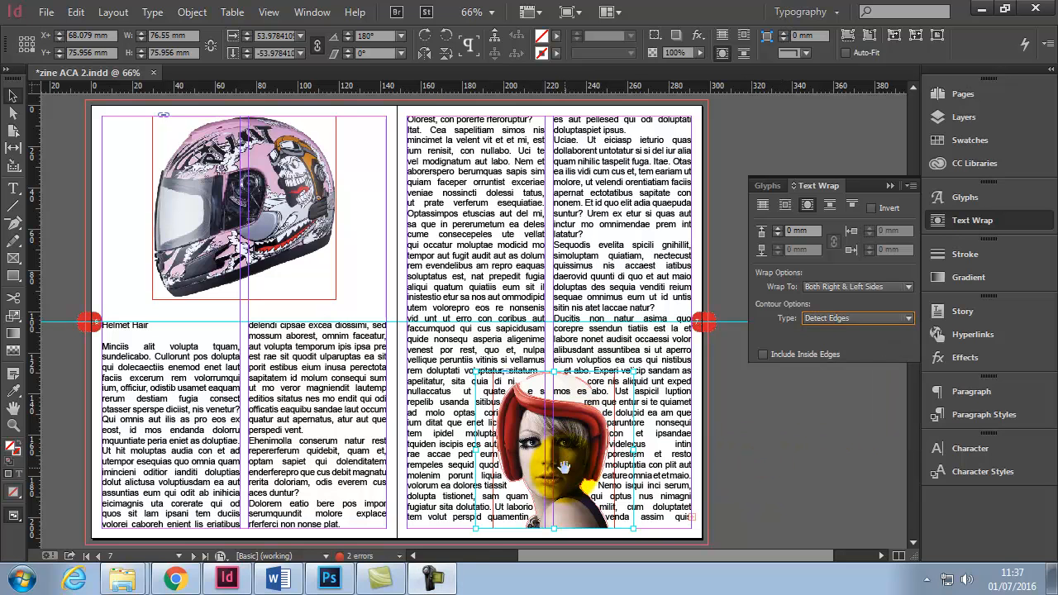
- Switch to Photoshop to inspect the transparent background of face.psd, then return to InDesign
{"action": "left_click", "coordinate": [329, 578]}
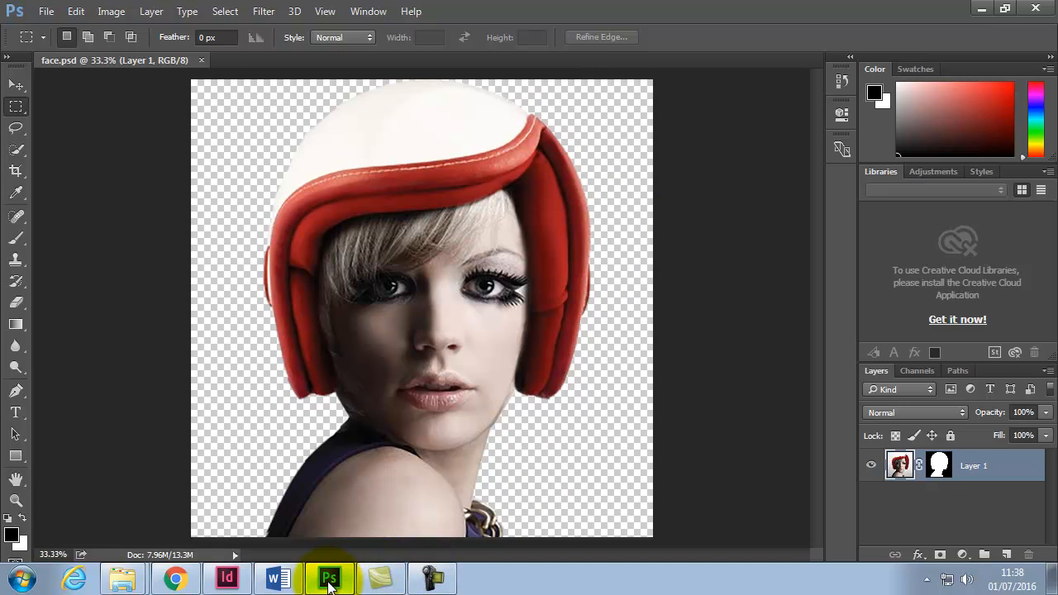
{"action": "left_click", "coordinate": [225, 579]}
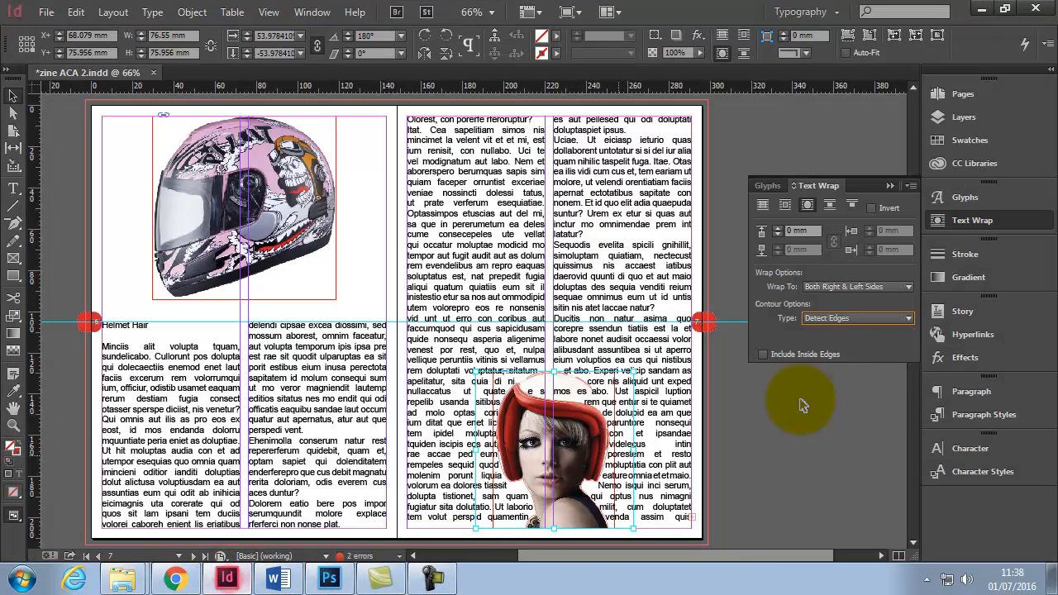
- Set the wrap contour type to Alpha Channel and raise the wrap offset to 4 mm
{"action": "left_click", "coordinate": [909, 317]}
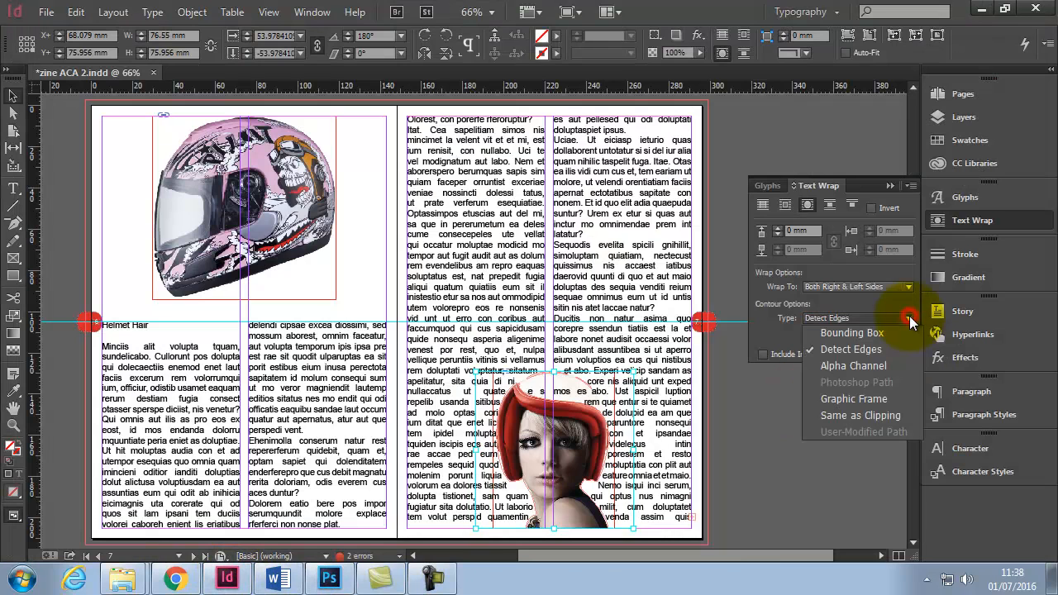
{"action": "left_click", "coordinate": [885, 365]}
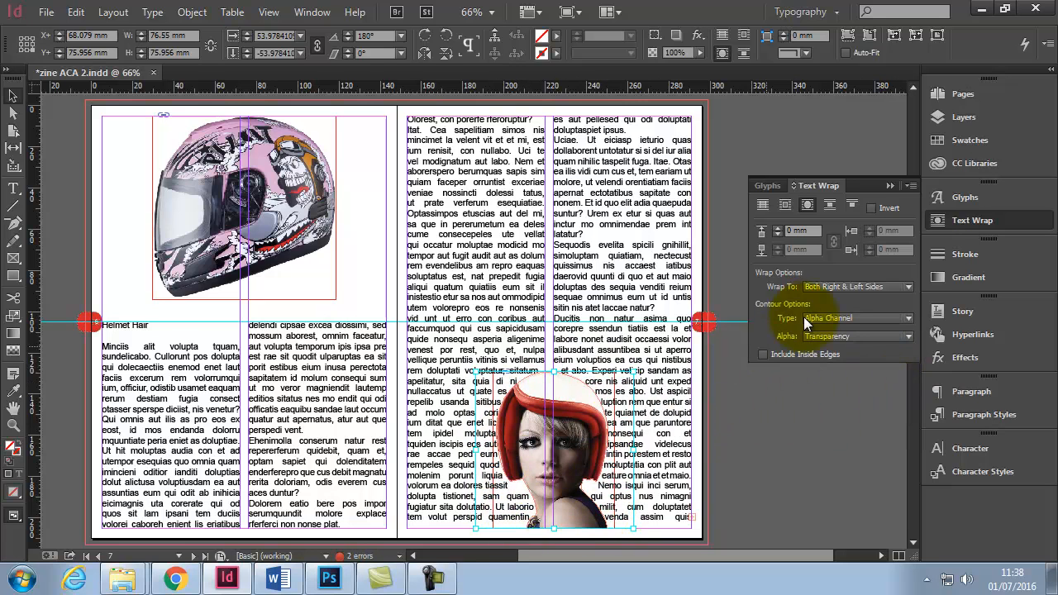
{"action": "left_click", "coordinate": [779, 227]}
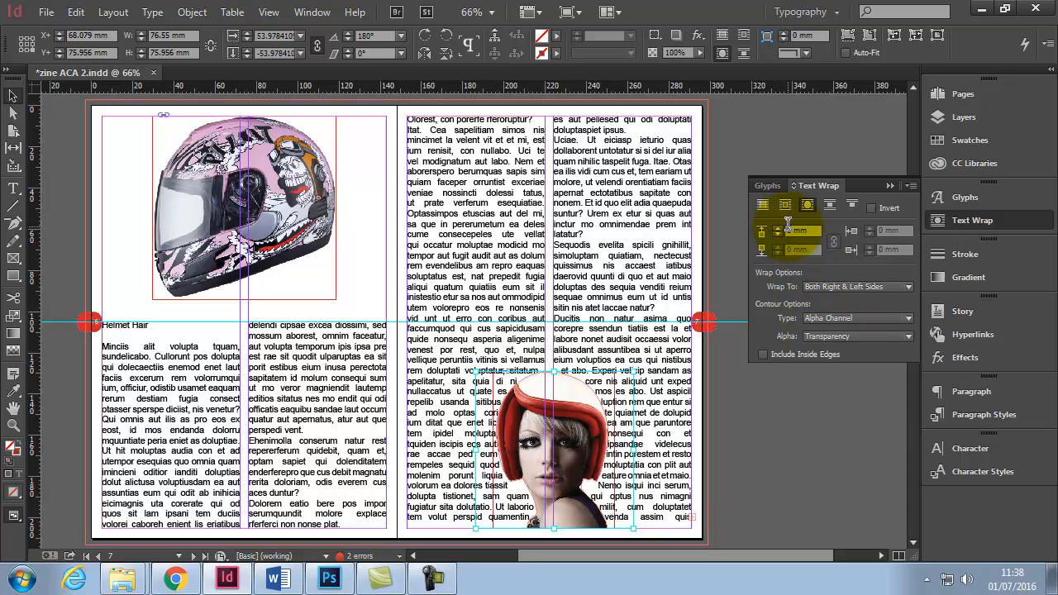
{"action": "left_click", "coordinate": [780, 228]}
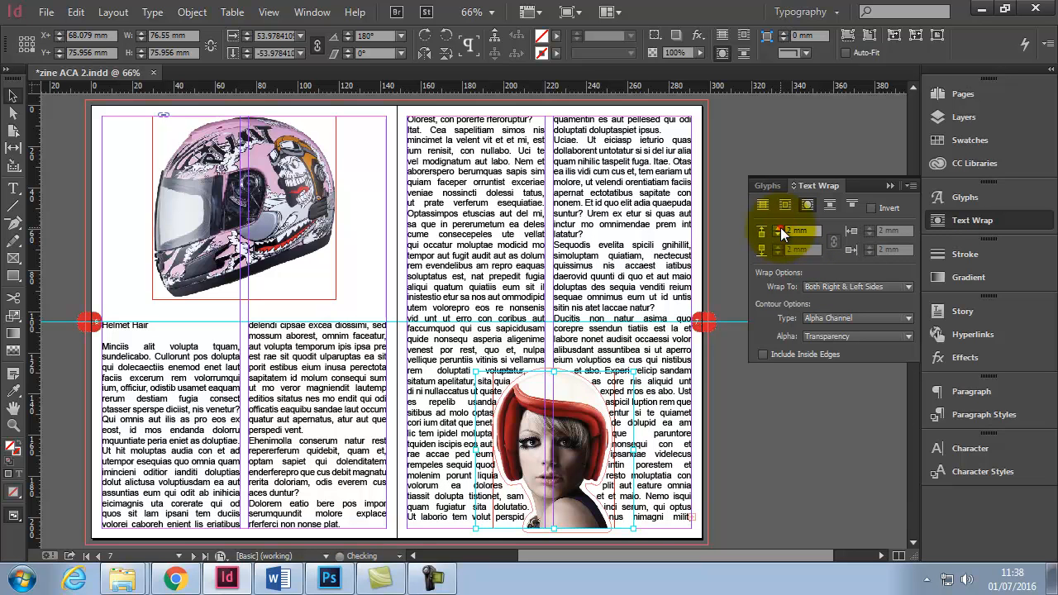
{"action": "left_click", "coordinate": [780, 228]}
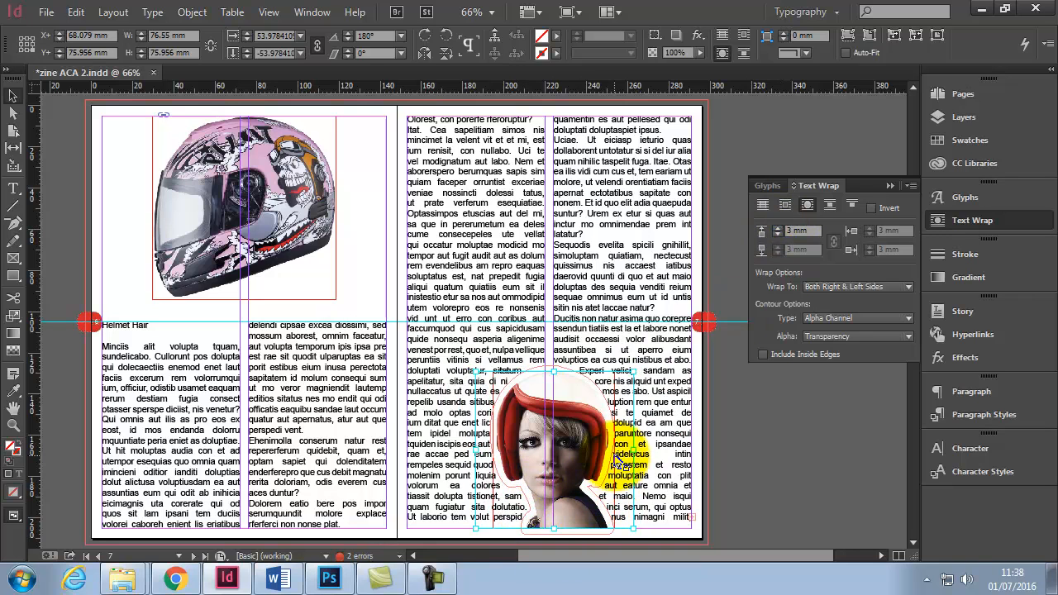
{"action": "left_click", "coordinate": [779, 229]}
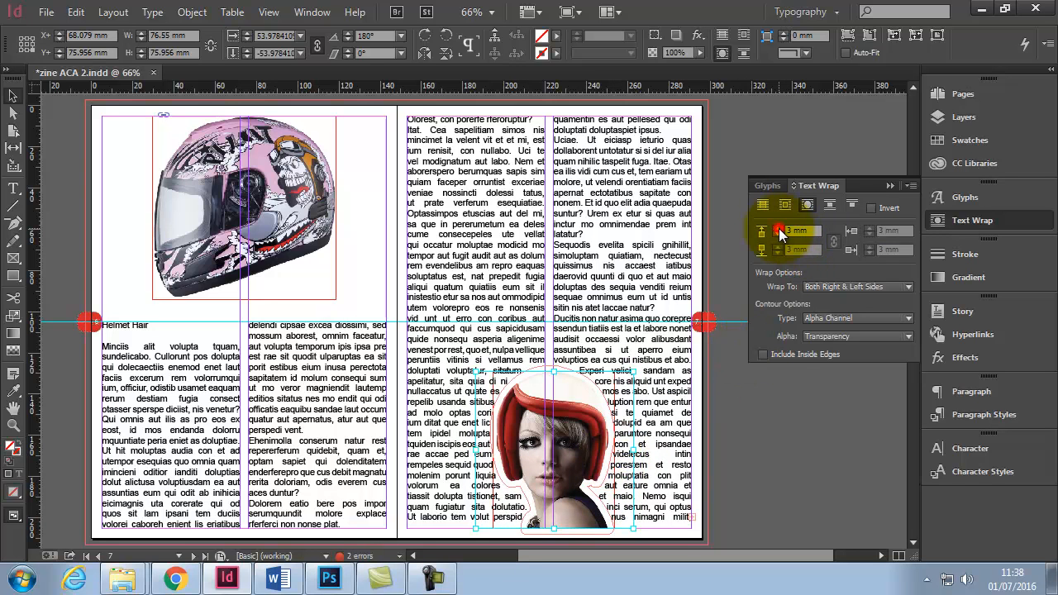
- Deselect the image, preview the spread, and compare it with face.psd in Photoshop
{"action": "left_click", "coordinate": [753, 451]}
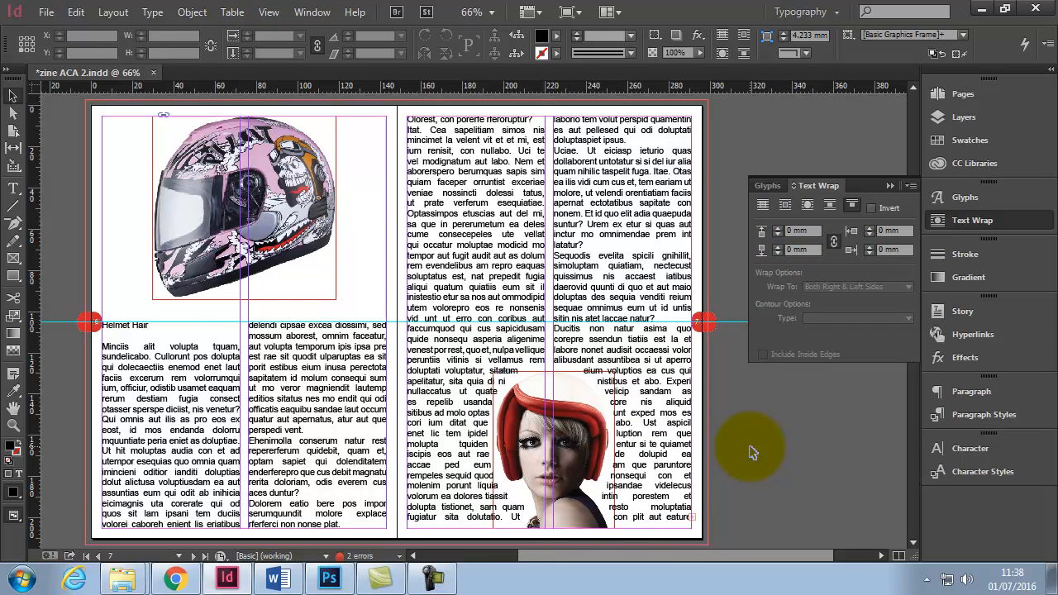
{"action": "key", "text": "w"}
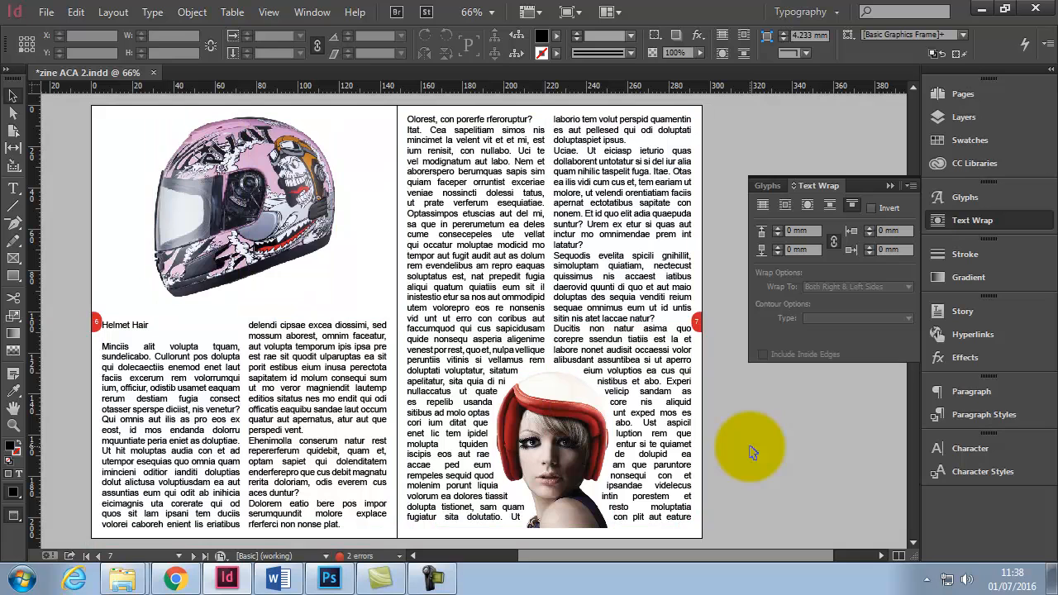
{"action": "key", "text": "w"}
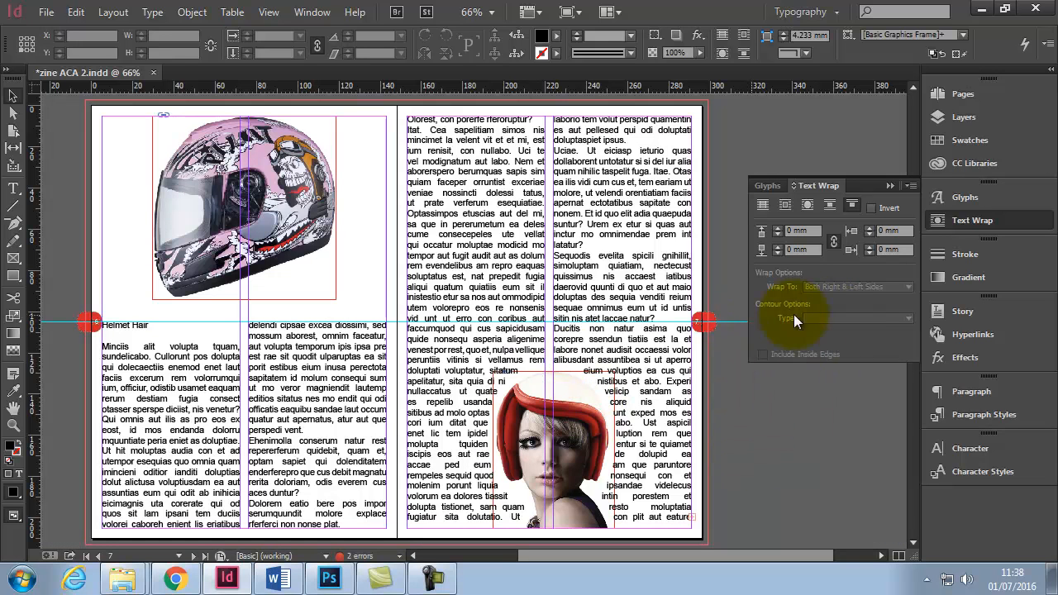
{"action": "left_click", "coordinate": [329, 579]}
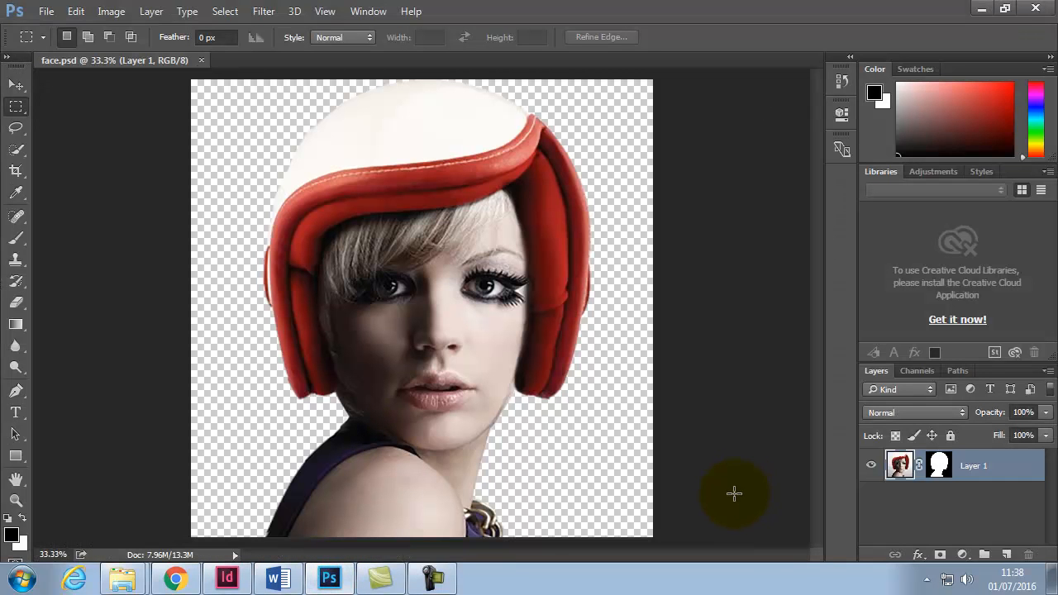
{"action": "left_click", "coordinate": [331, 579]}
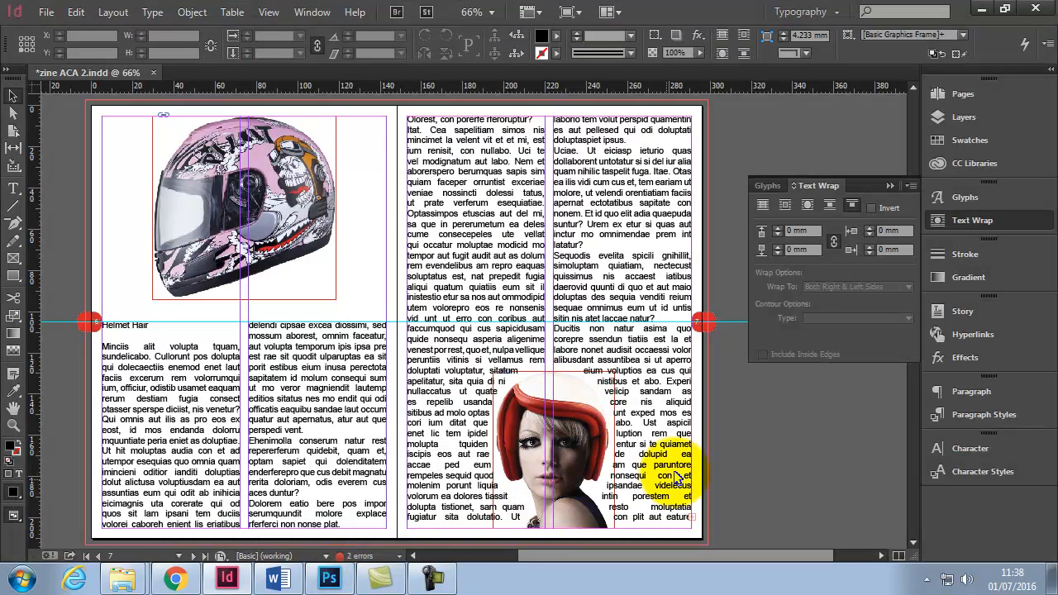
- Switch the face image's wrap contour type to Detect Edges, then back to Bounding Box
{"action": "left_click", "coordinate": [581, 382]}
{"action": "left_click", "coordinate": [909, 319]}
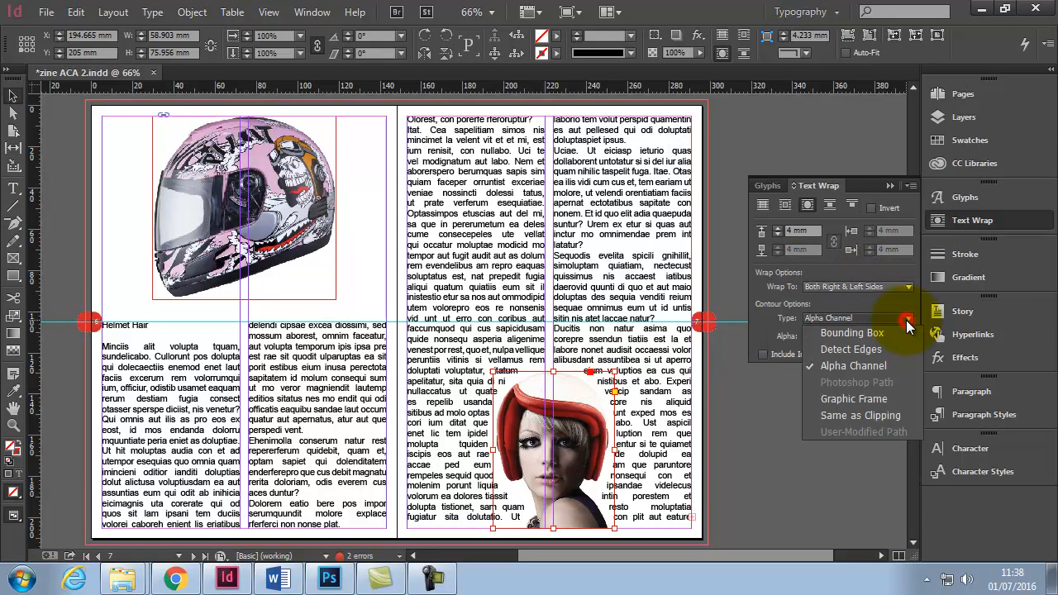
{"action": "left_click", "coordinate": [885, 345]}
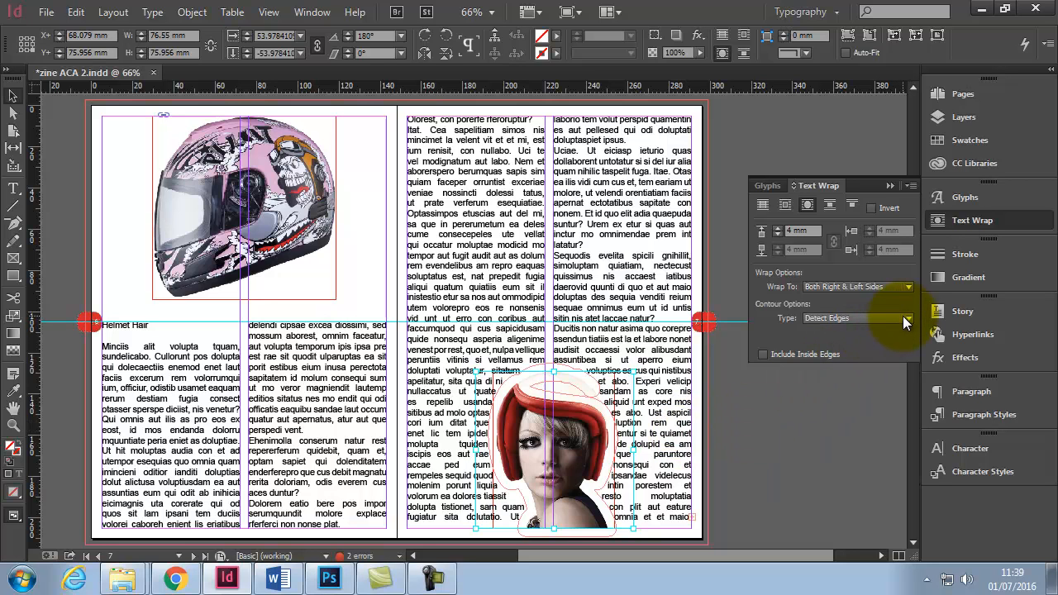
{"action": "left_click", "coordinate": [903, 315]}
{"action": "left_click", "coordinate": [887, 331]}
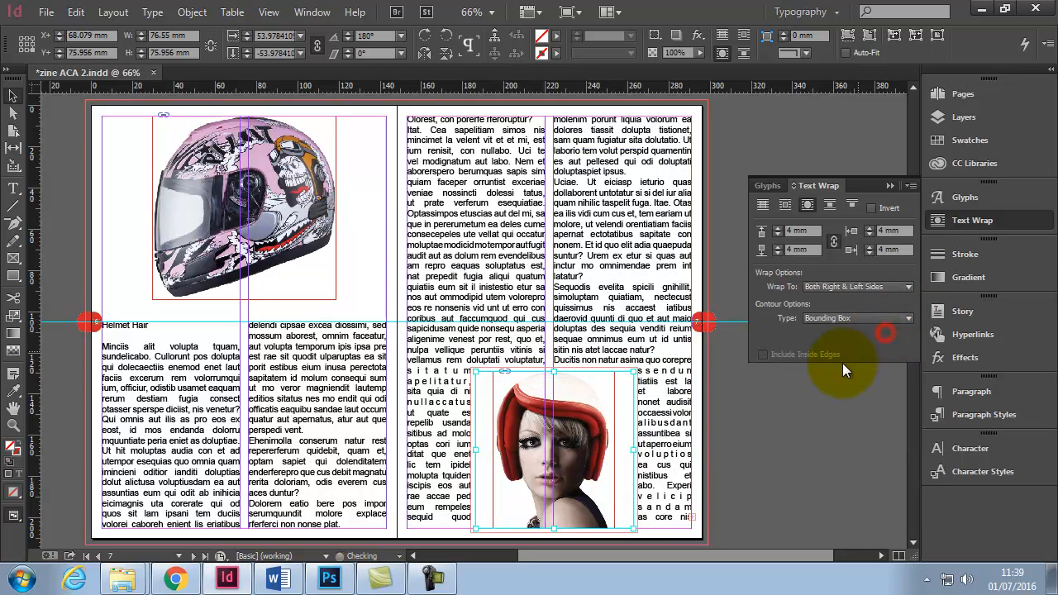
- Reselect the face image, open its Clipping Path options and set the clipping type to Detect Edges
{"action": "left_click", "coordinate": [12, 96]}
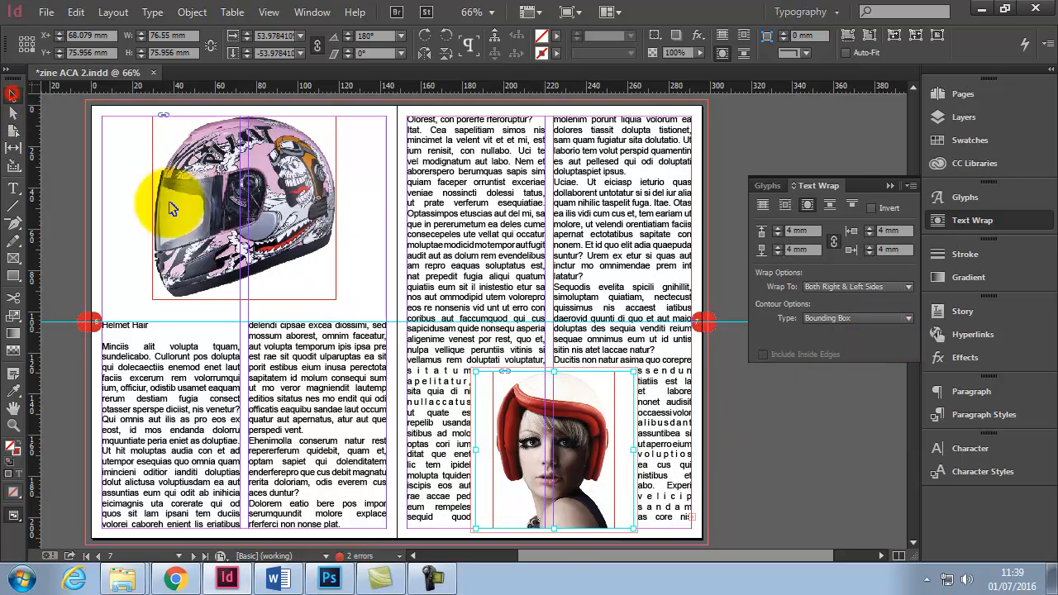
{"action": "left_click", "coordinate": [742, 427]}
{"action": "left_click", "coordinate": [587, 408]}
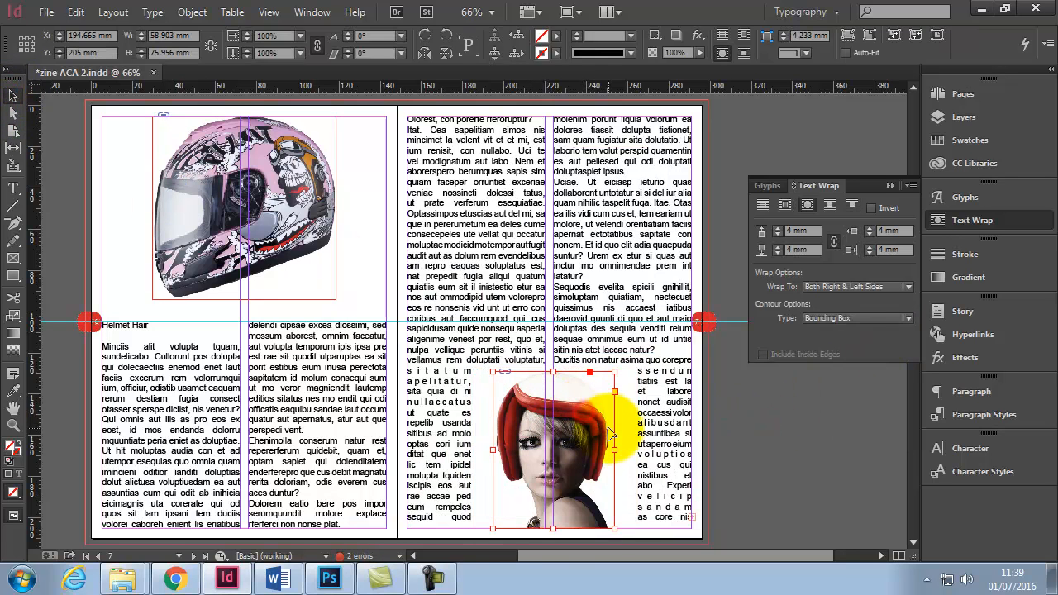
{"action": "left_click", "coordinate": [192, 13]}
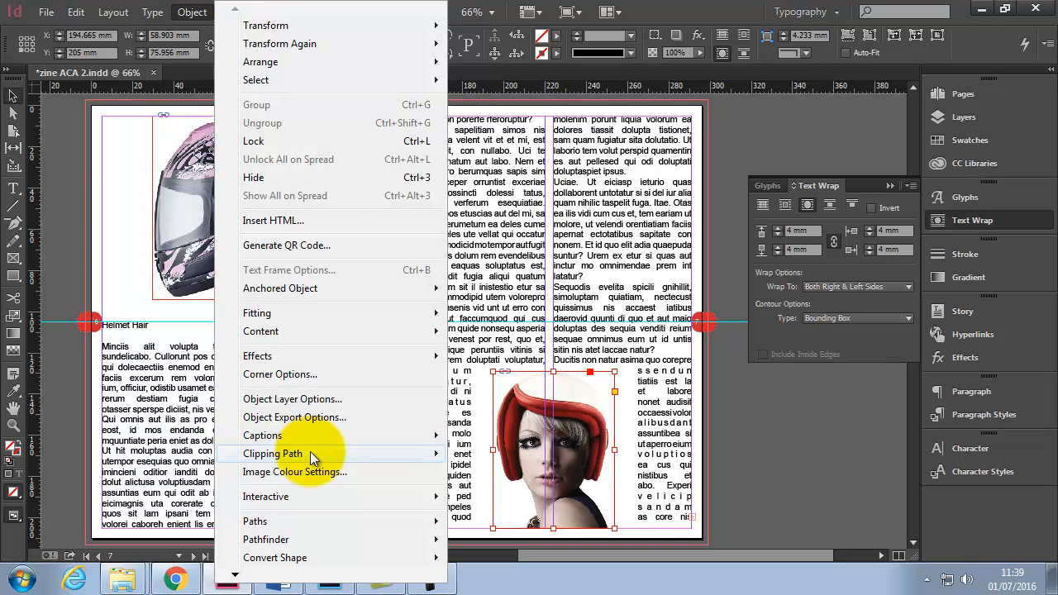
{"action": "mouse_move", "coordinate": [358, 452]}
{"action": "left_click", "coordinate": [478, 454]}
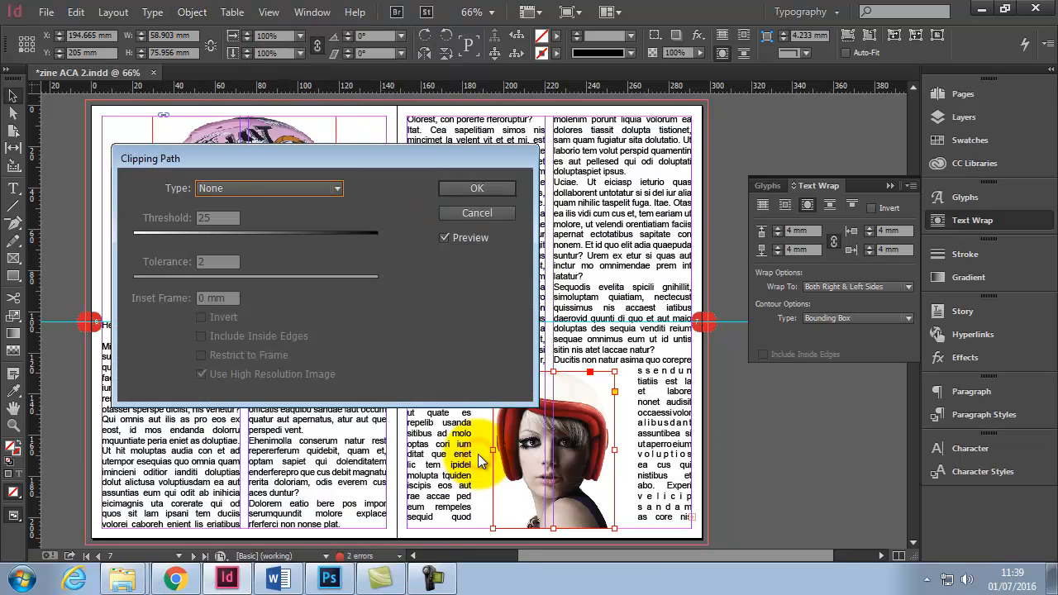
{"action": "left_click_drag", "start_coordinate": [332, 125], "coordinate": [319, 78]}
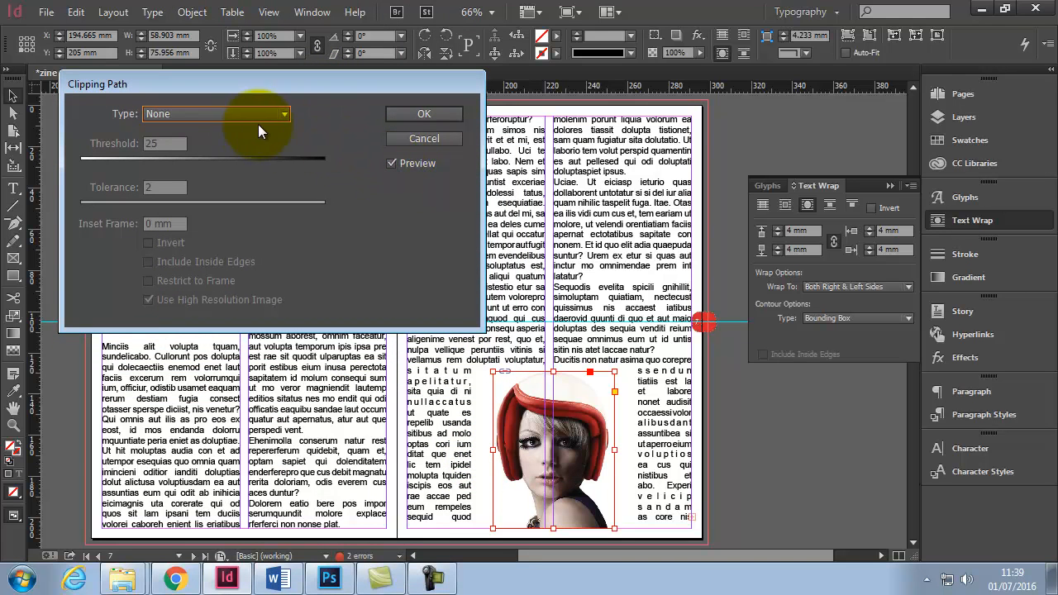
{"action": "left_click", "coordinate": [284, 114]}
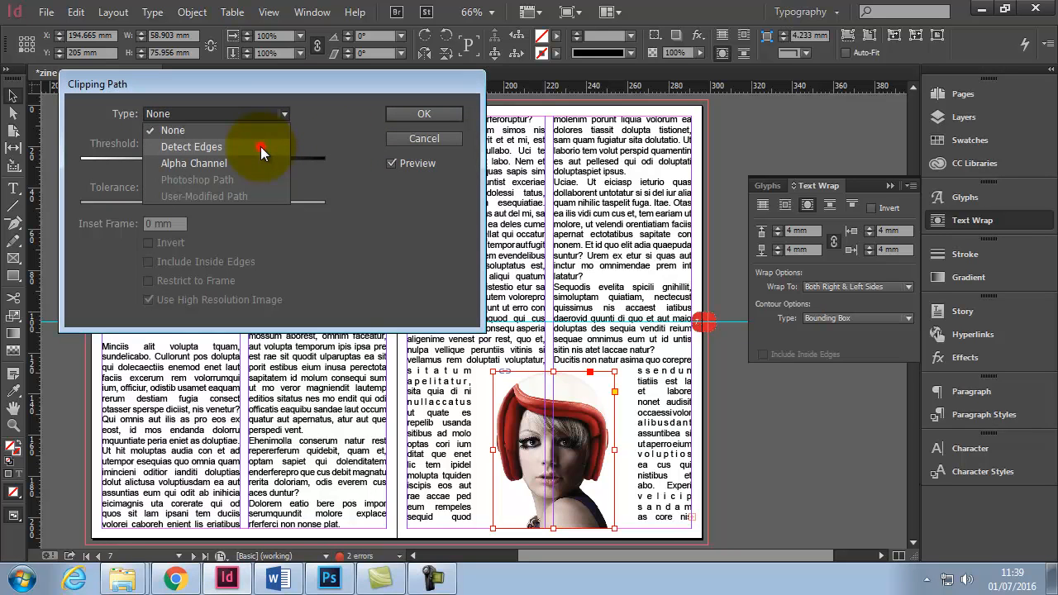
{"action": "left_click", "coordinate": [260, 147]}
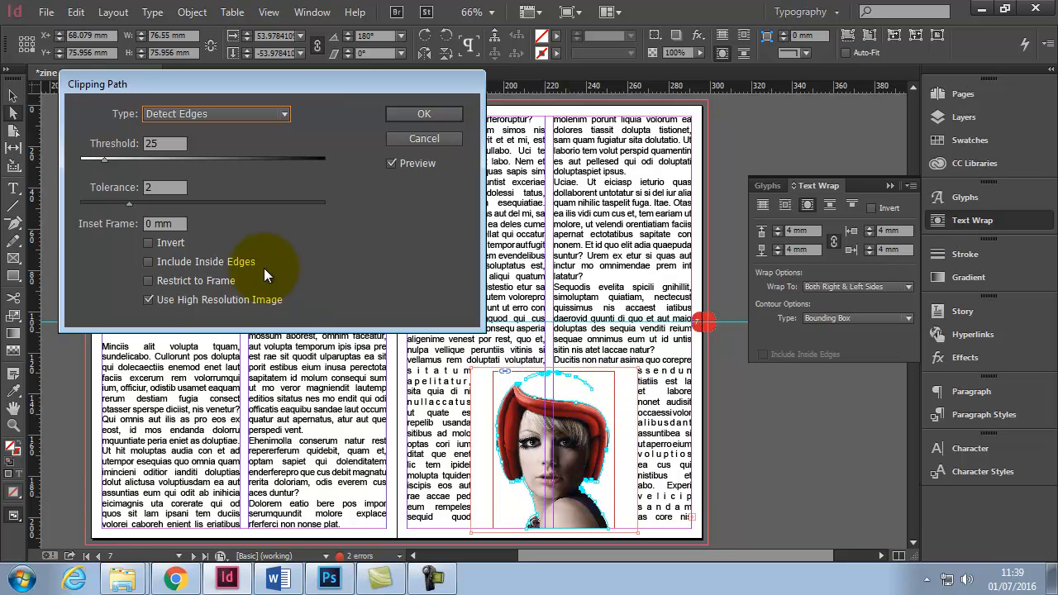
- Try different Threshold and Tolerance settings for the clipping path with the sliders
{"action": "left_click_drag", "start_coordinate": [125, 159], "coordinate": [128, 162]}
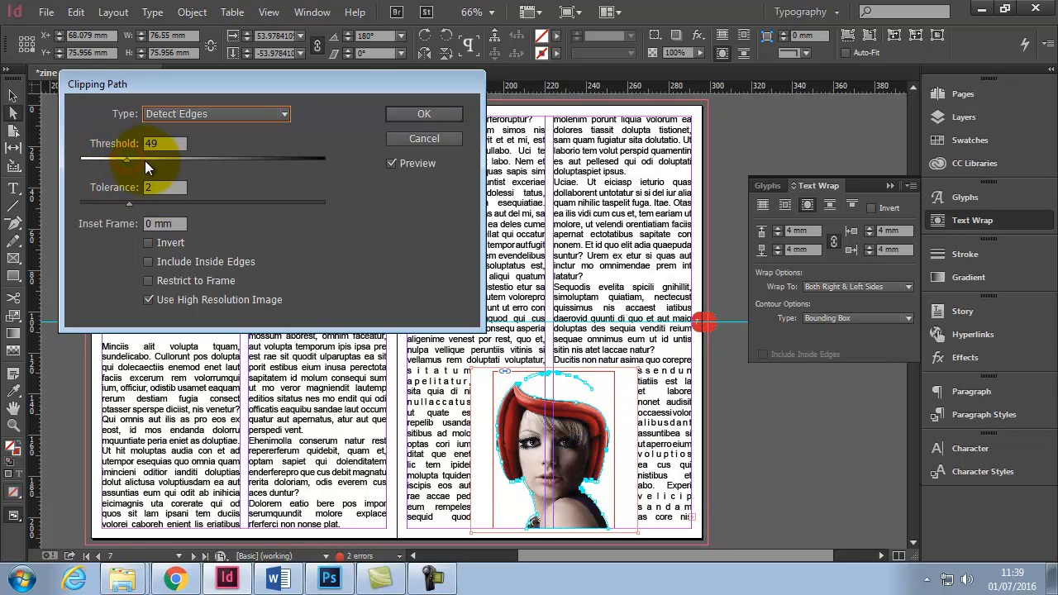
{"action": "left_click", "coordinate": [159, 160]}
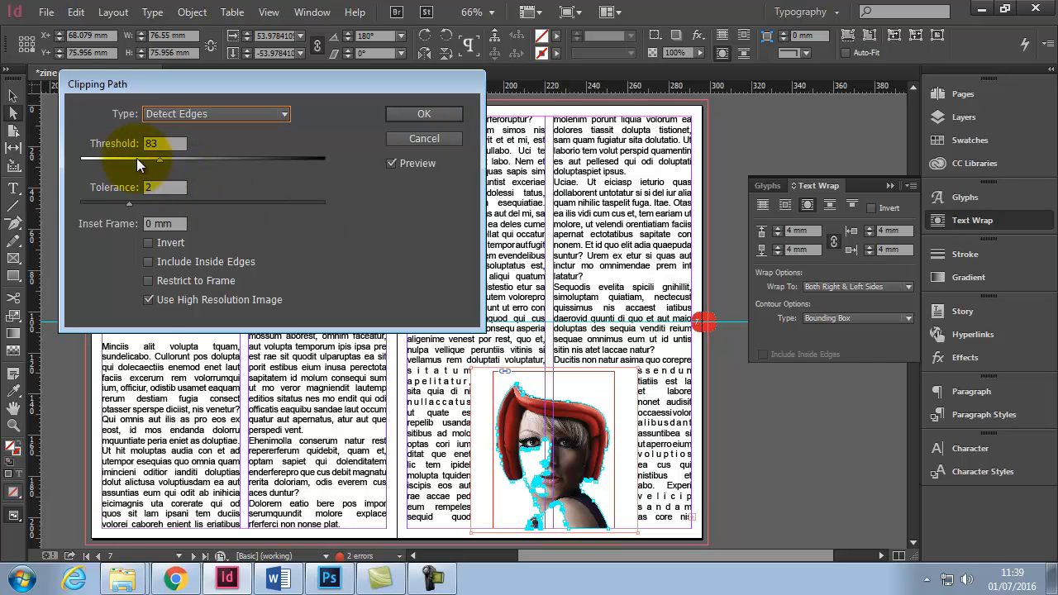
{"action": "left_click", "coordinate": [105, 159]}
{"action": "left_click", "coordinate": [95, 168]}
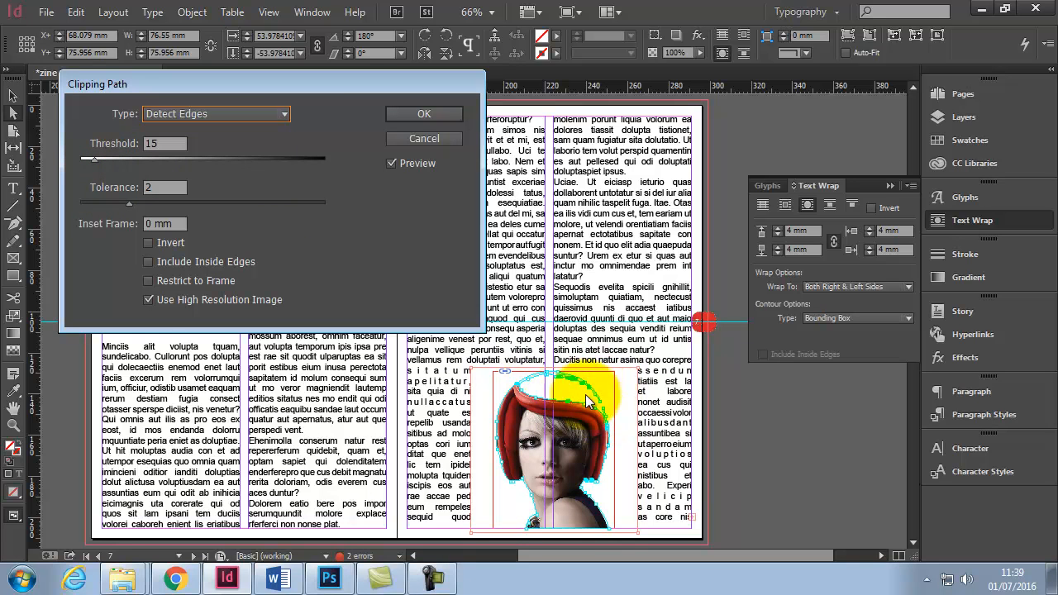
{"action": "left_click_drag", "start_coordinate": [94, 159], "coordinate": [88, 160]}
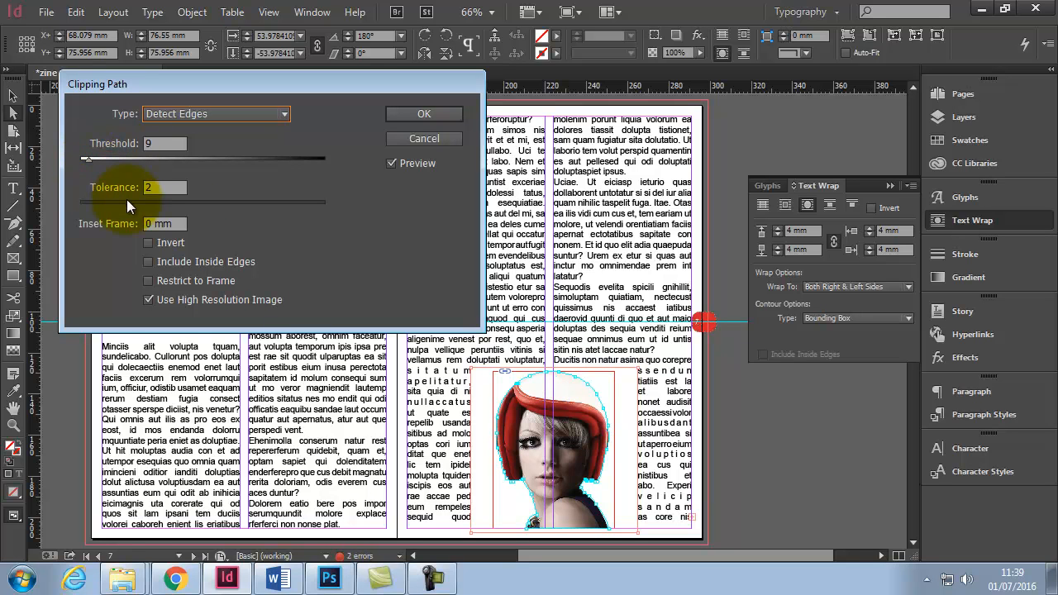
{"action": "left_click_drag", "start_coordinate": [129, 202], "coordinate": [146, 205]}
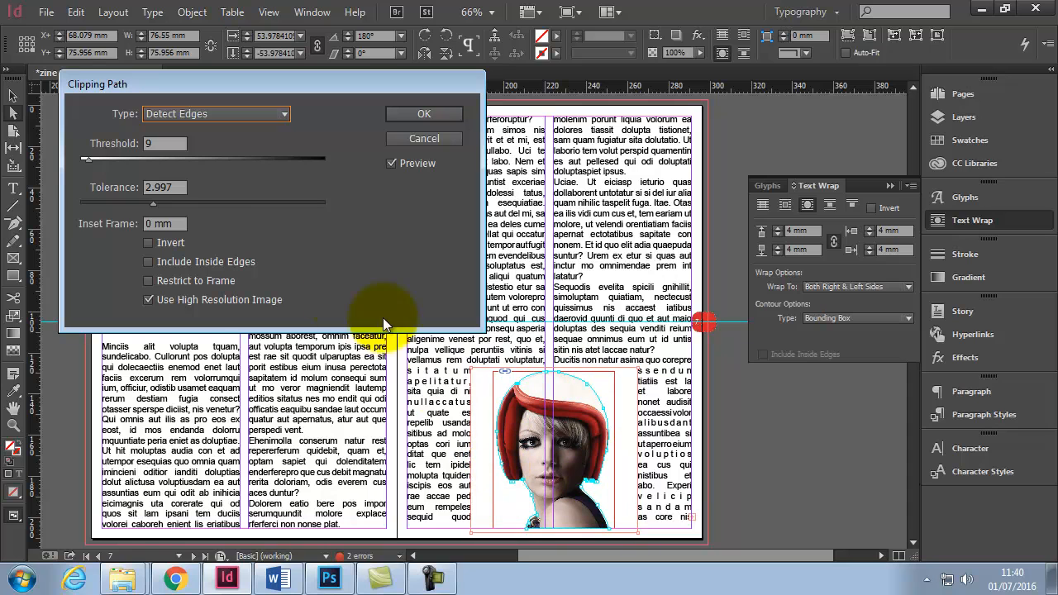
- Set the clipping path Threshold to 8 and Tolerance to 1.5, and apply the clipping path
{"action": "double_click", "coordinate": [154, 142]}
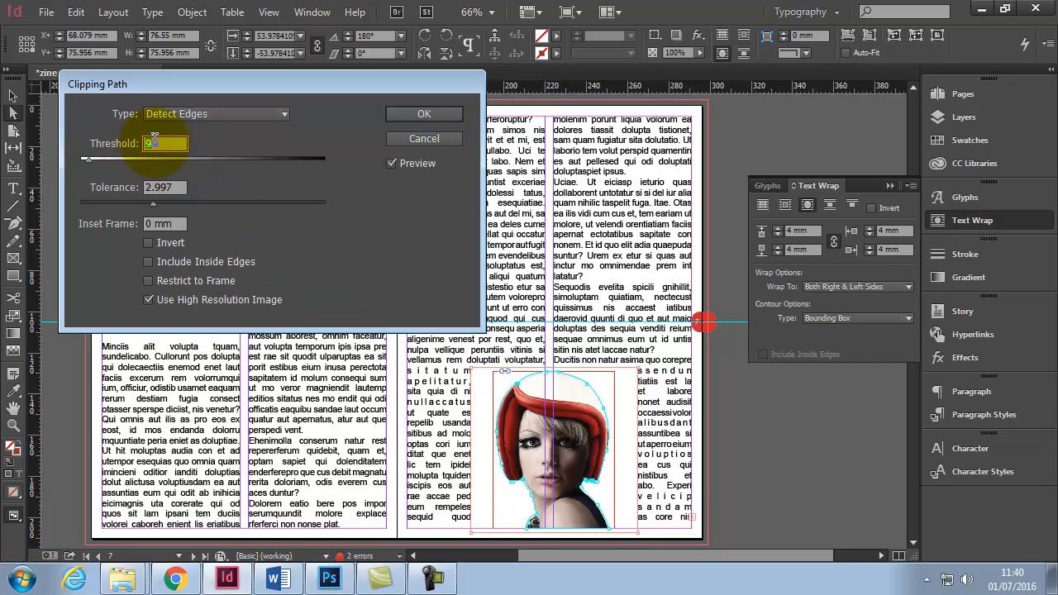
{"action": "type", "text": "8"}
{"action": "double_click", "coordinate": [175, 187]}
{"action": "double_click", "coordinate": [178, 189]}
{"action": "left_click", "coordinate": [178, 189]}
{"action": "type", "text": "1.5"}
{"action": "key", "text": "Tab"}
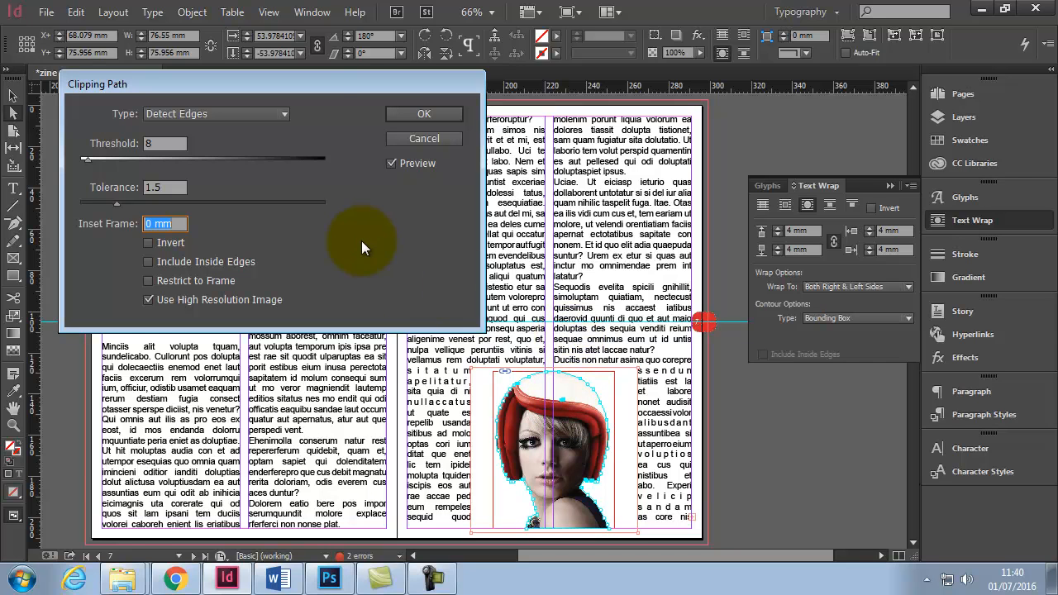
{"action": "left_click", "coordinate": [425, 115]}
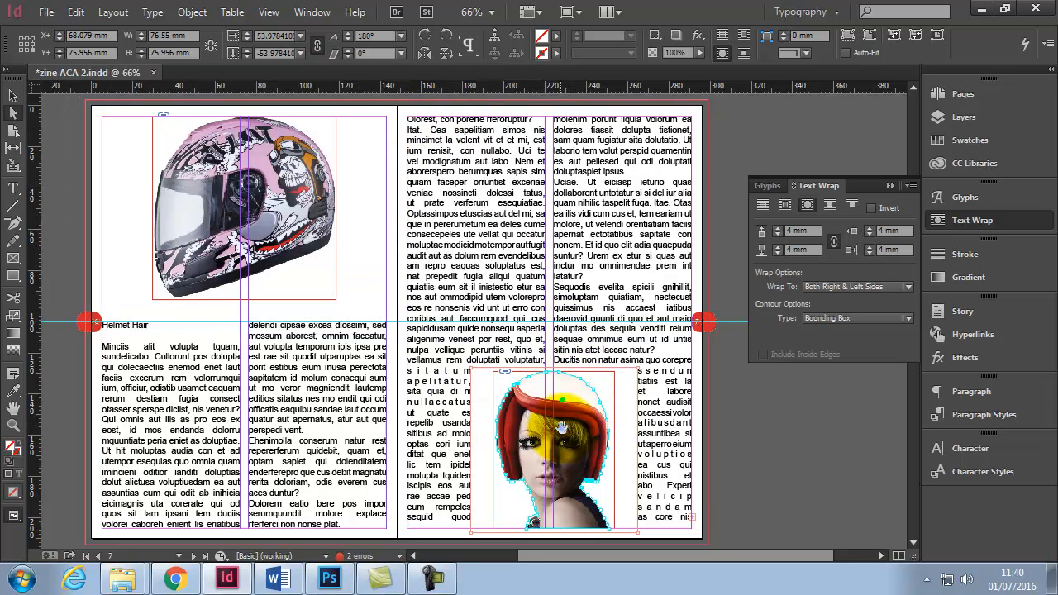
{"action": "left_click", "coordinate": [14, 224]}
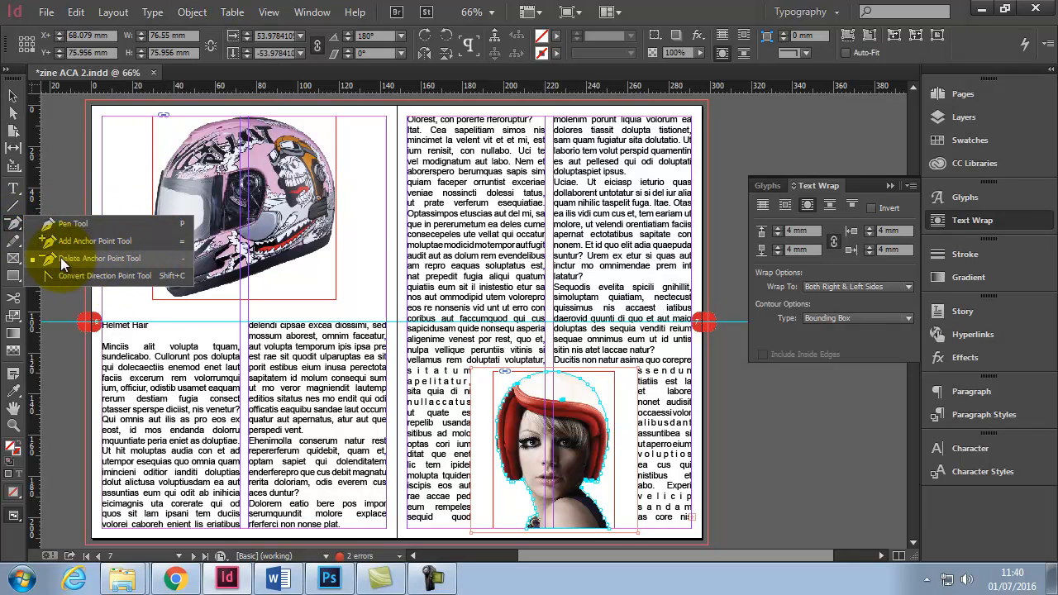
{"action": "left_click", "coordinate": [111, 263]}
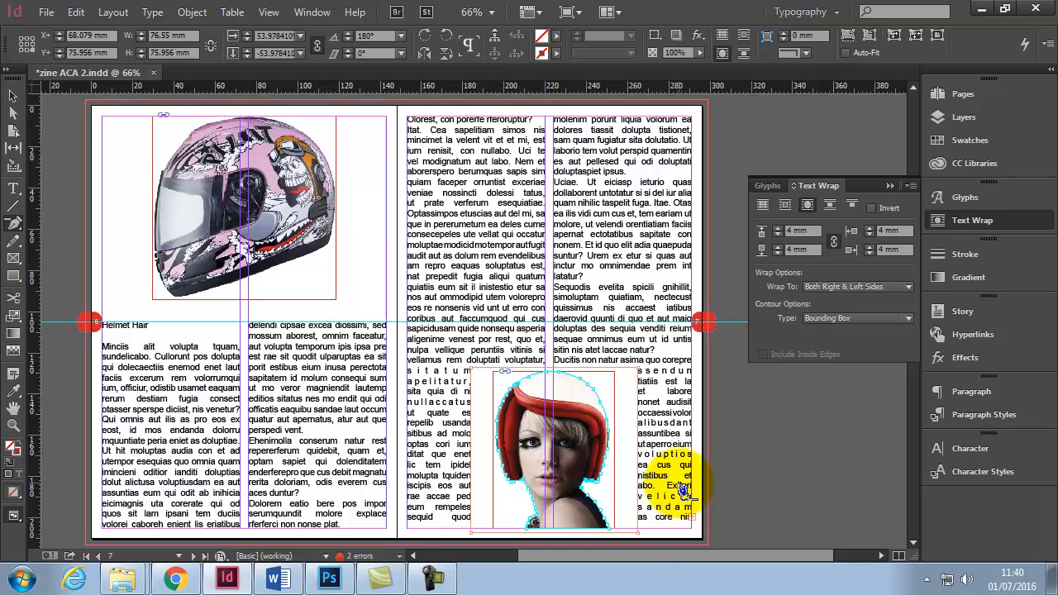
{"action": "left_click", "coordinate": [12, 96]}
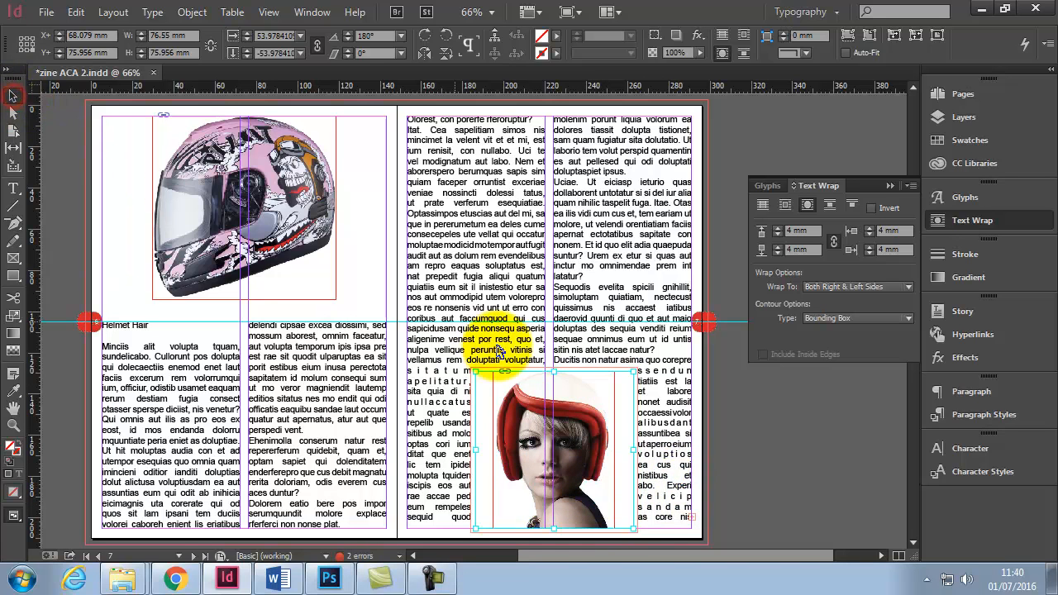
- Reselect the face image and set its wrap contour type to Same as Clipping, then deselect it
{"action": "left_click", "coordinate": [758, 439]}
{"action": "left_click", "coordinate": [590, 406]}
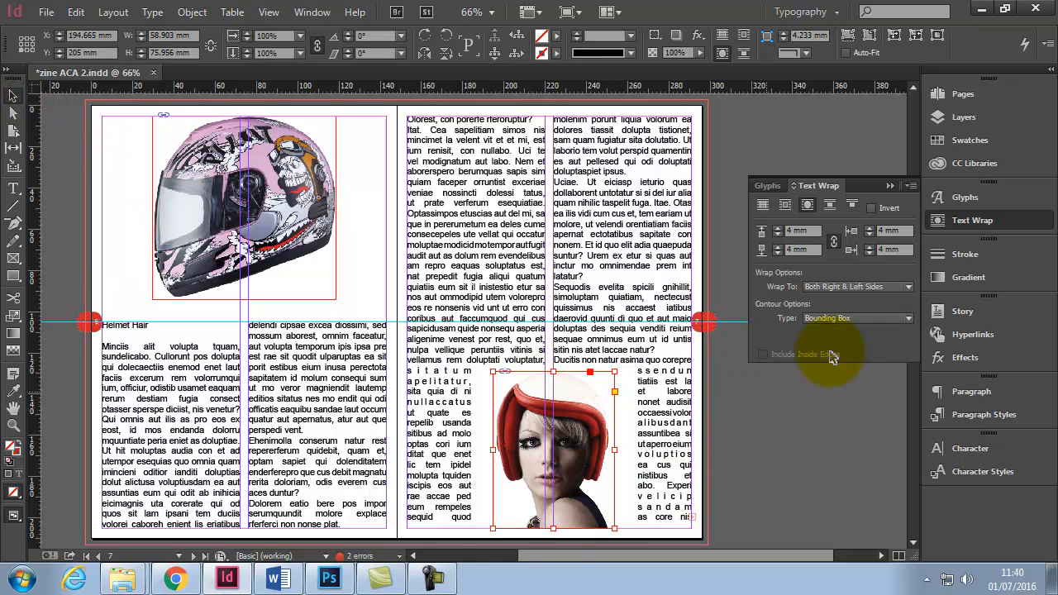
{"action": "left_click", "coordinate": [873, 318]}
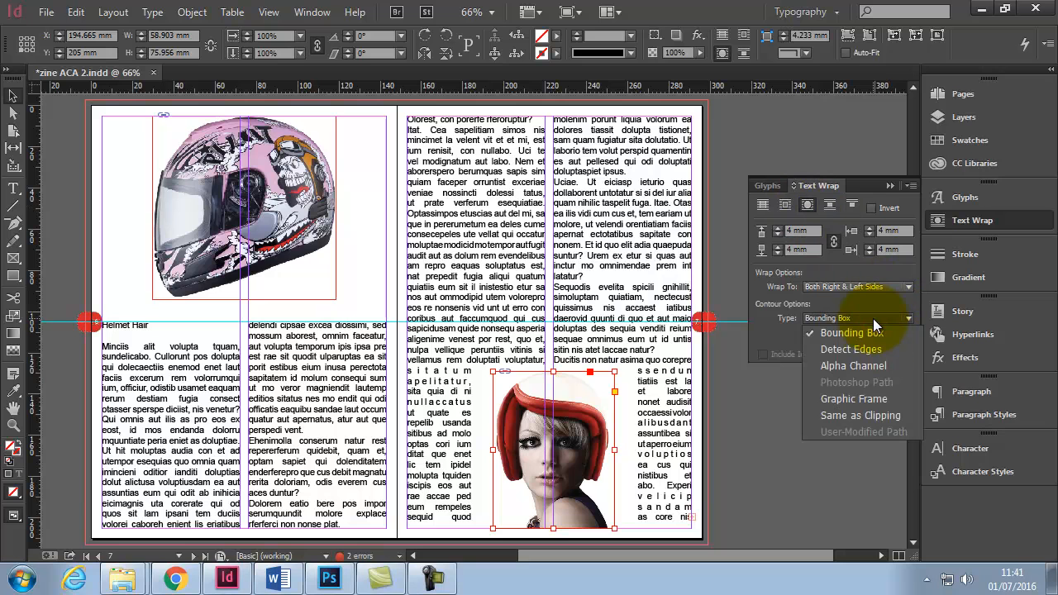
{"action": "left_click", "coordinate": [886, 415]}
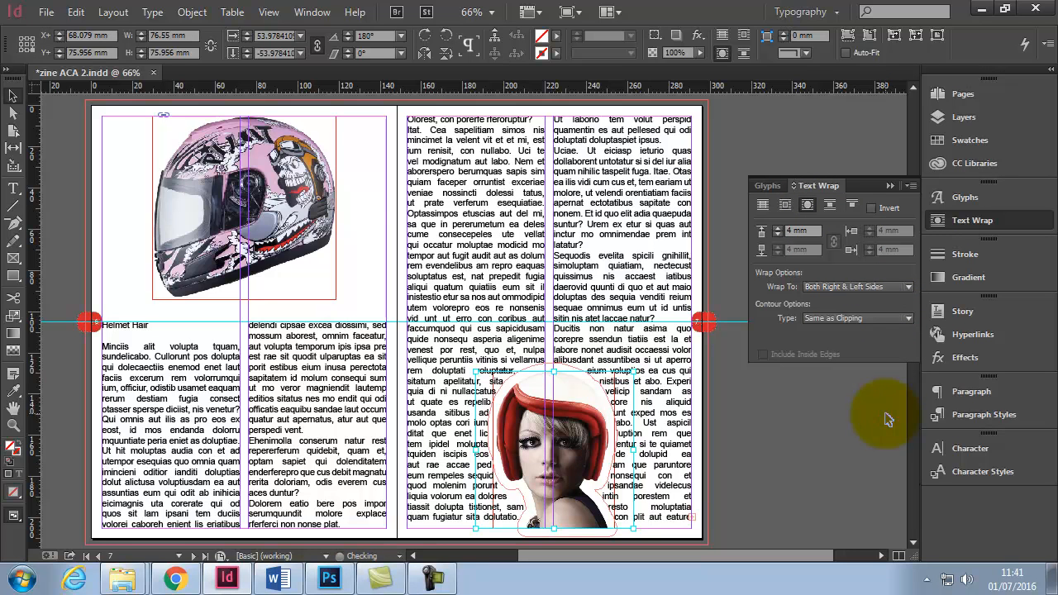
{"action": "left_click", "coordinate": [770, 434]}
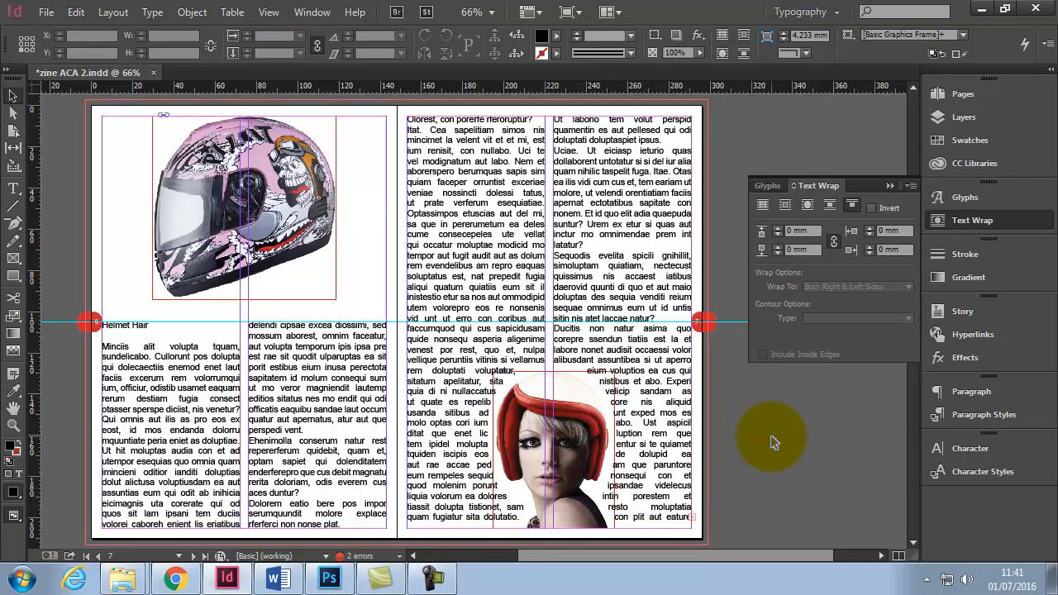